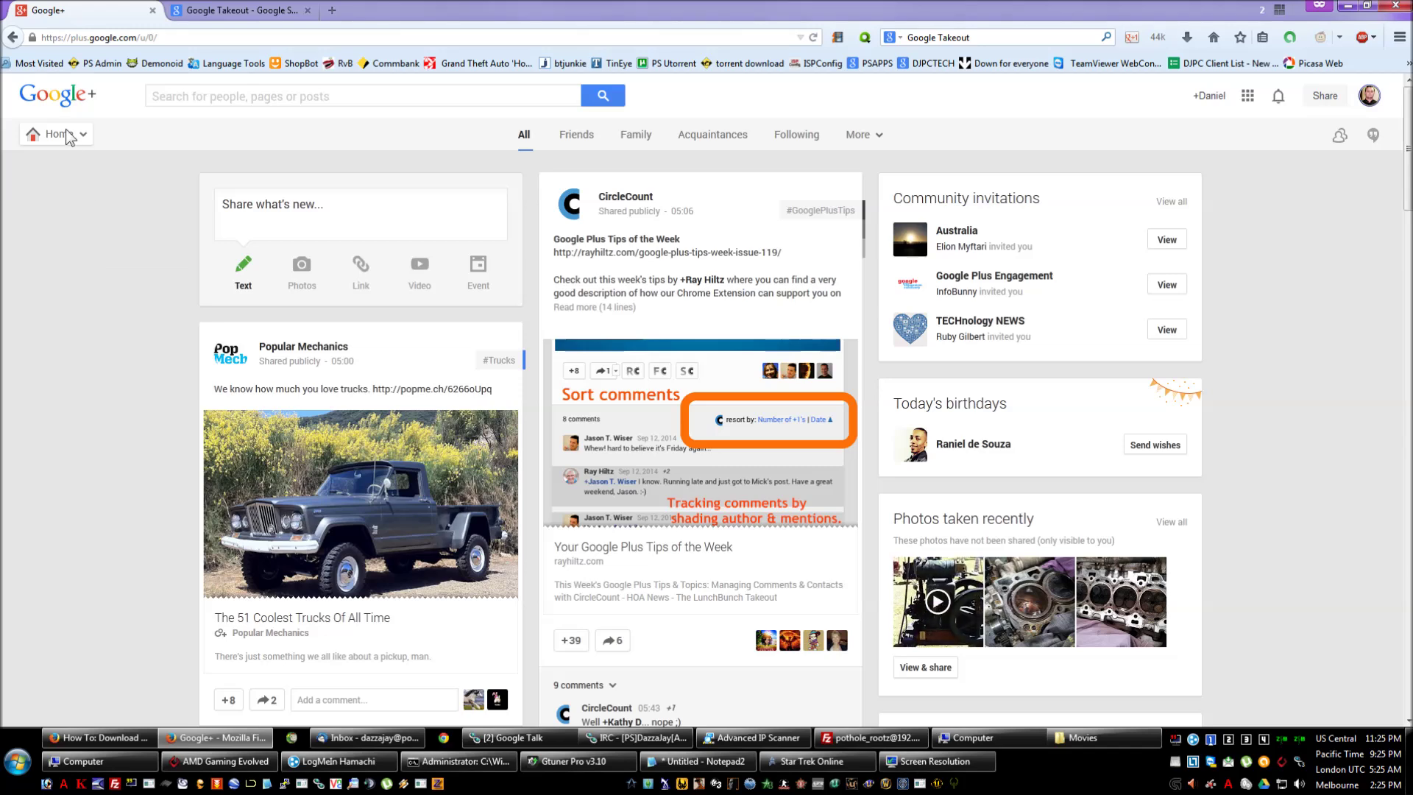
Filter Google+ Photos to All photos from the Auto-Backup source, showing #AutoBackup results
mouse_move(55, 133)
click(57, 232)
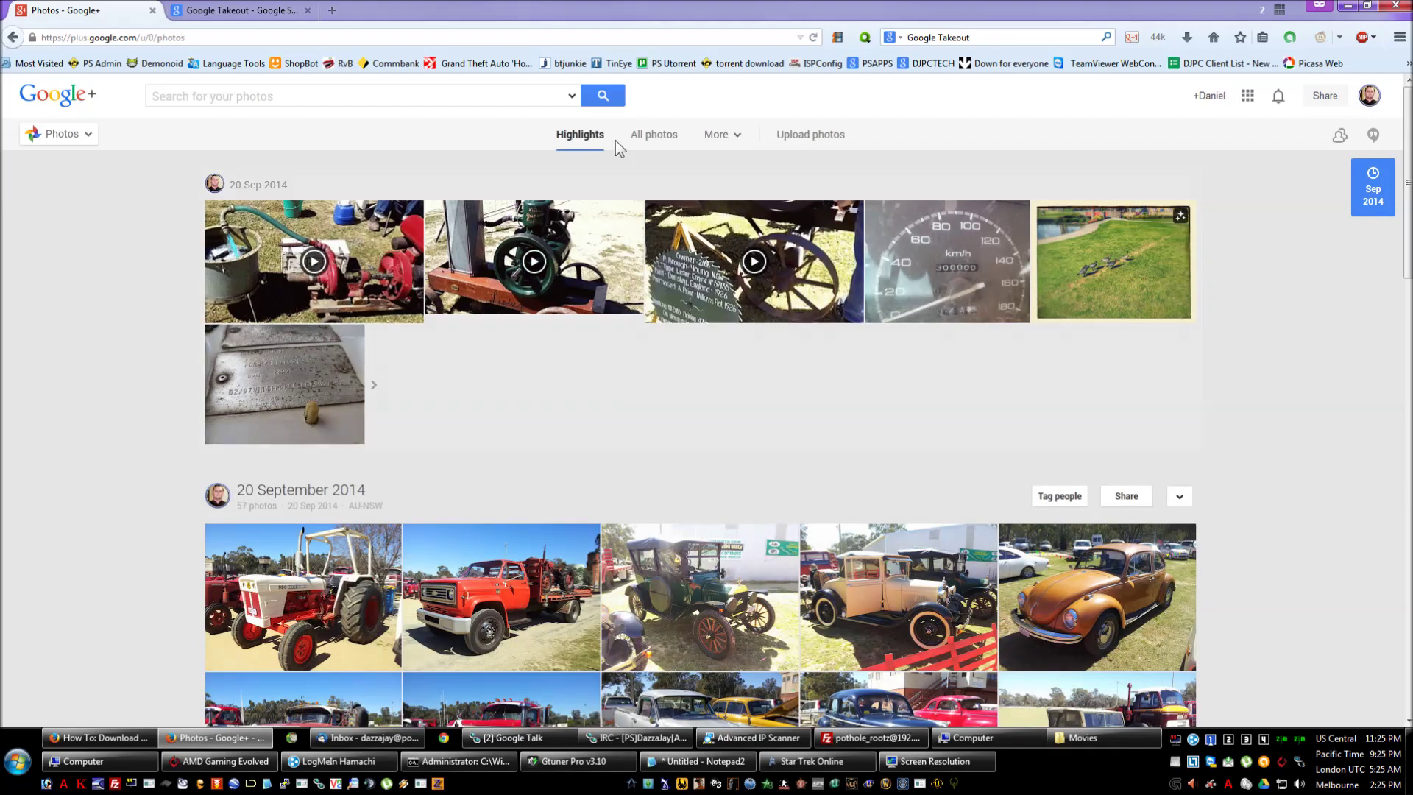
click(648, 135)
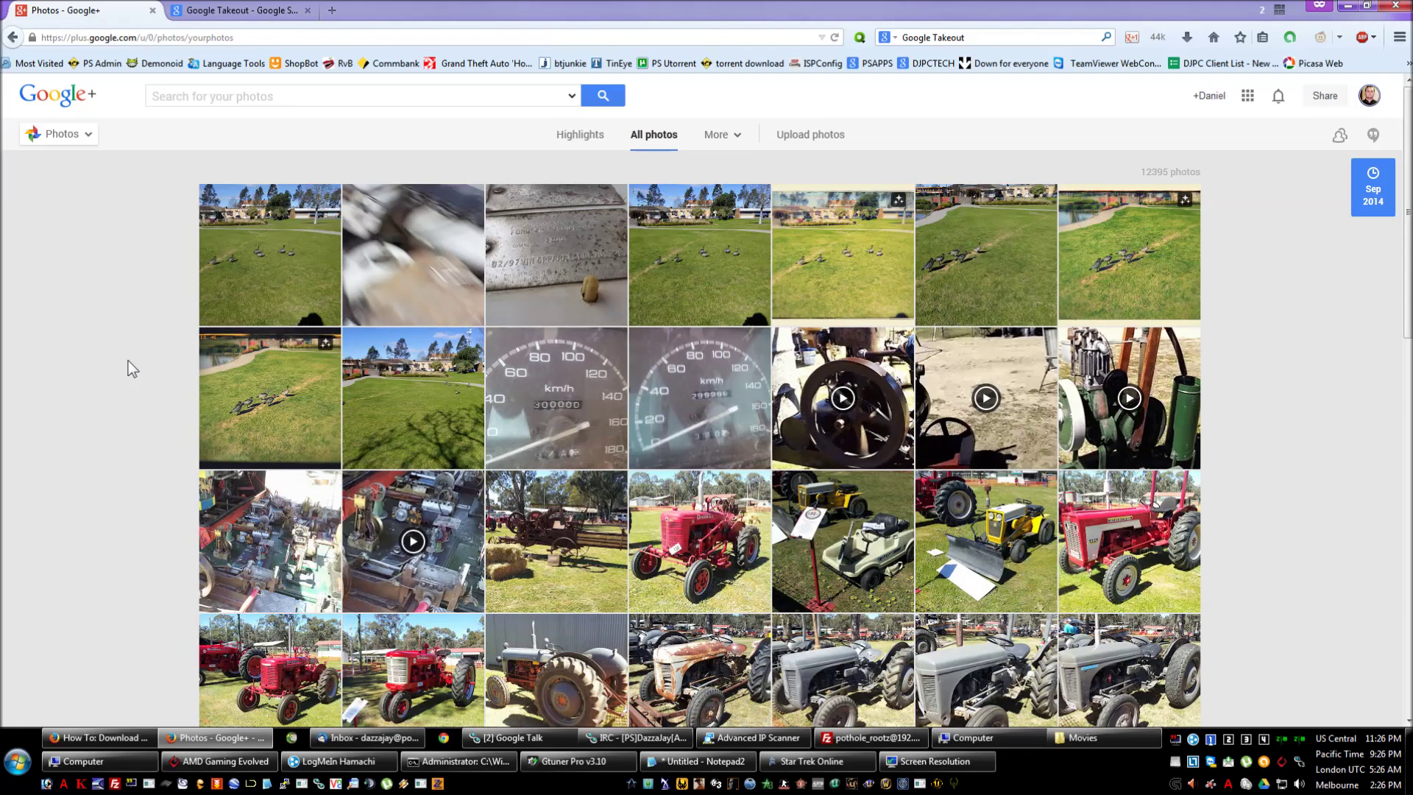
click(572, 97)
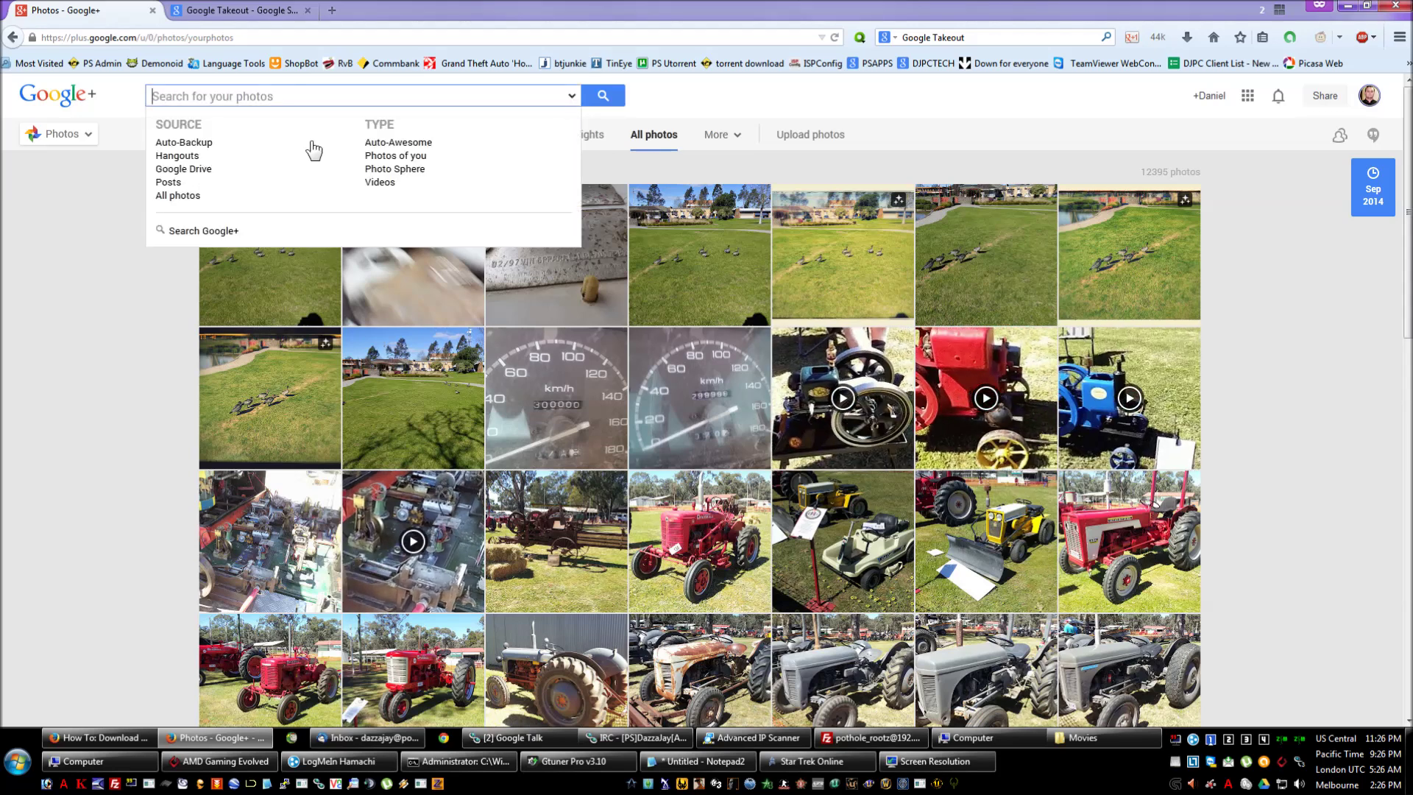
click(184, 142)
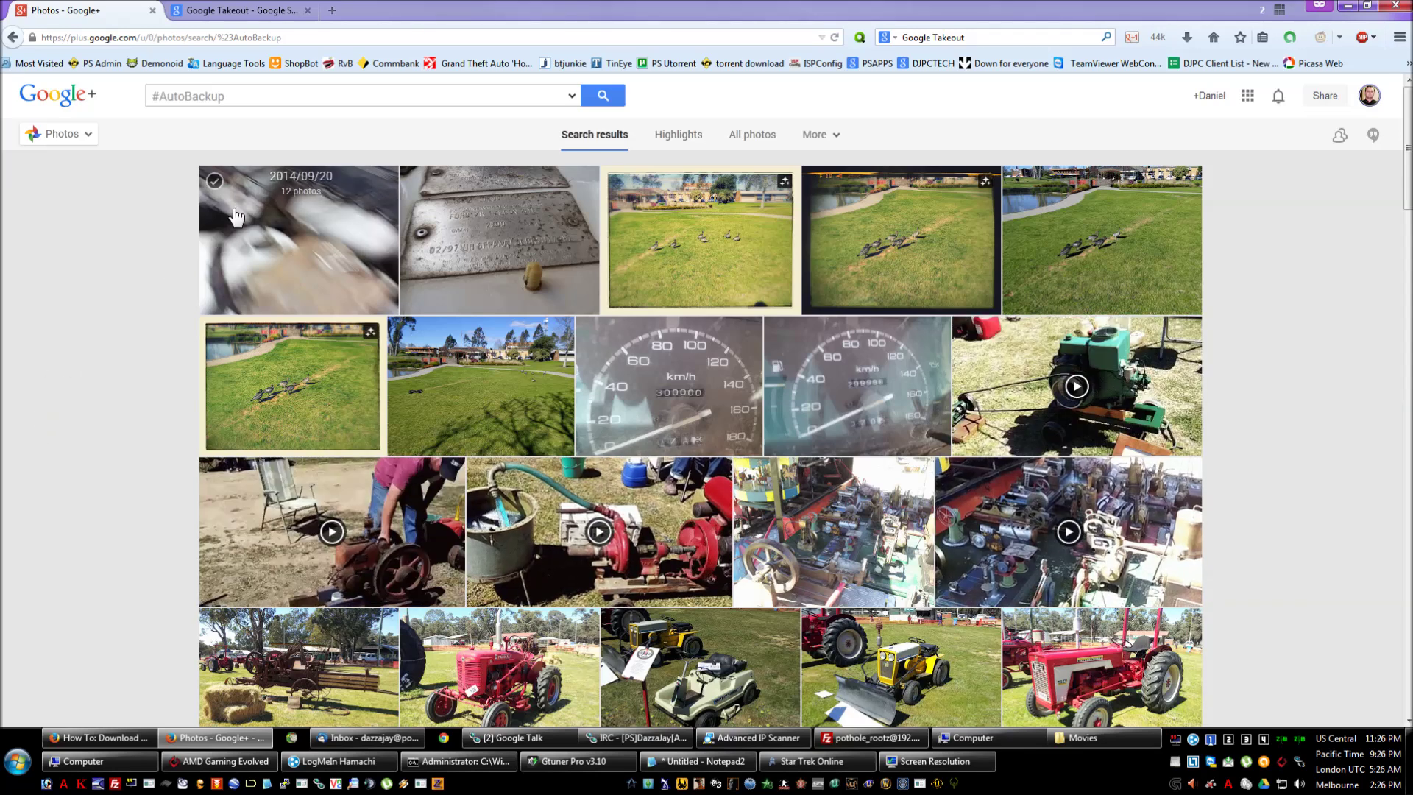
click(214, 181)
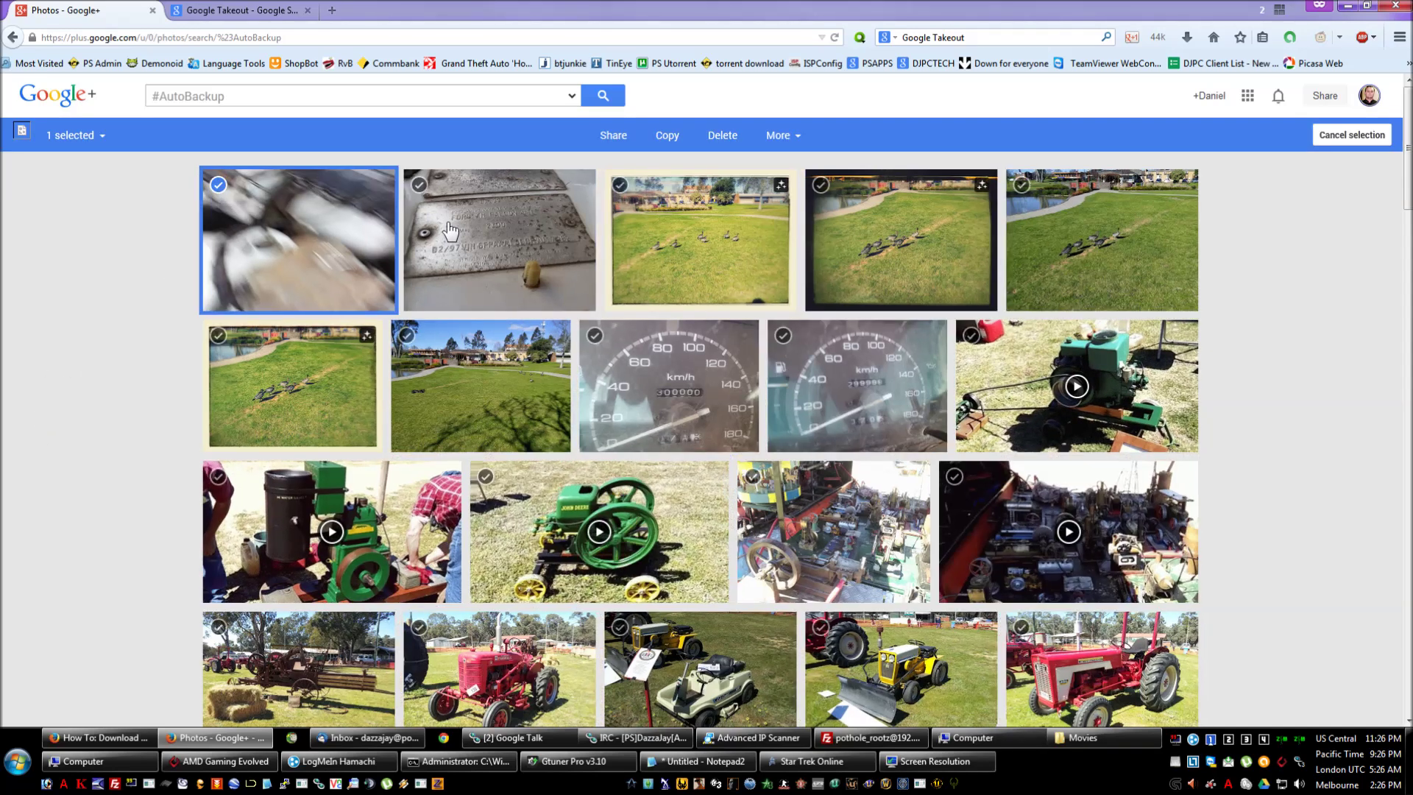
click(419, 185)
click(1021, 184)
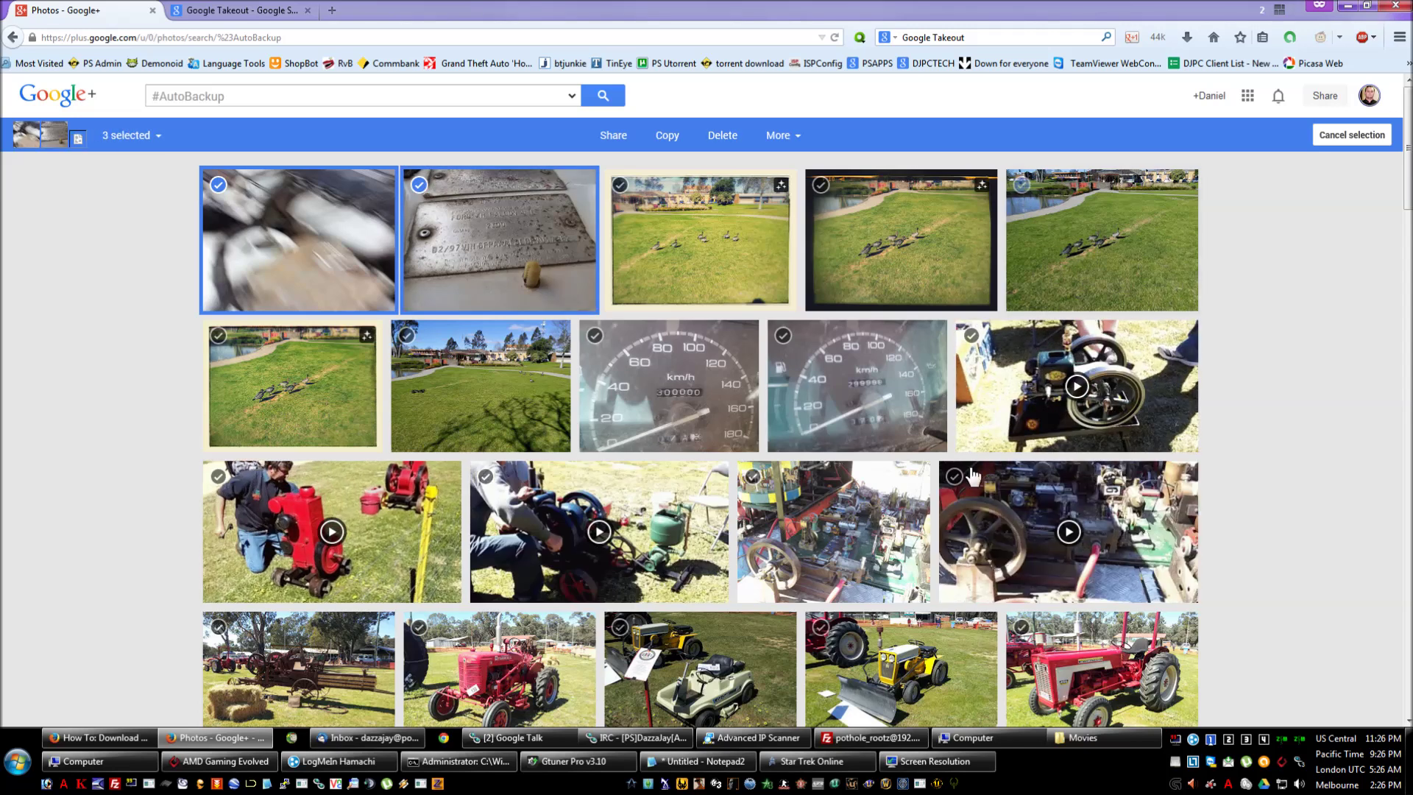
click(972, 337)
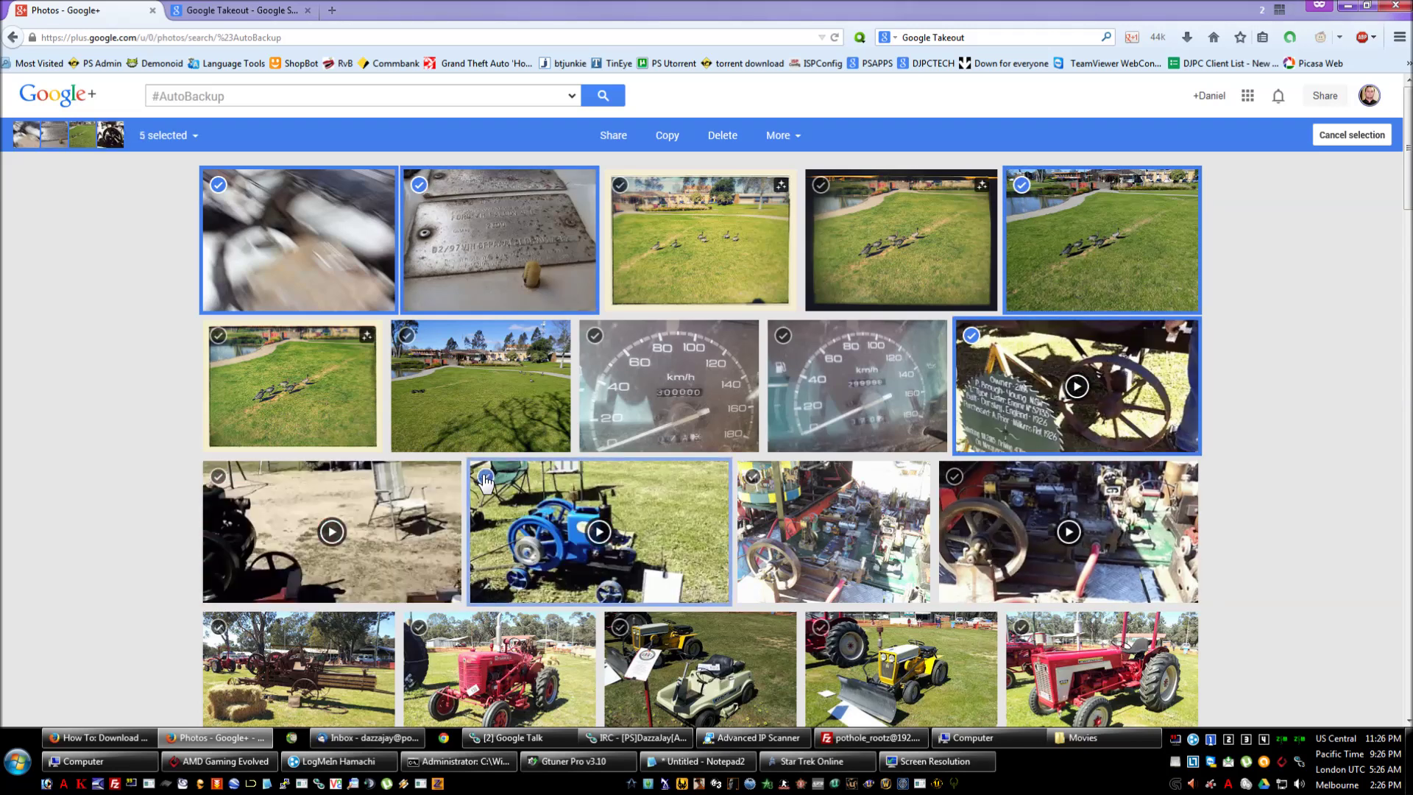
click(219, 626)
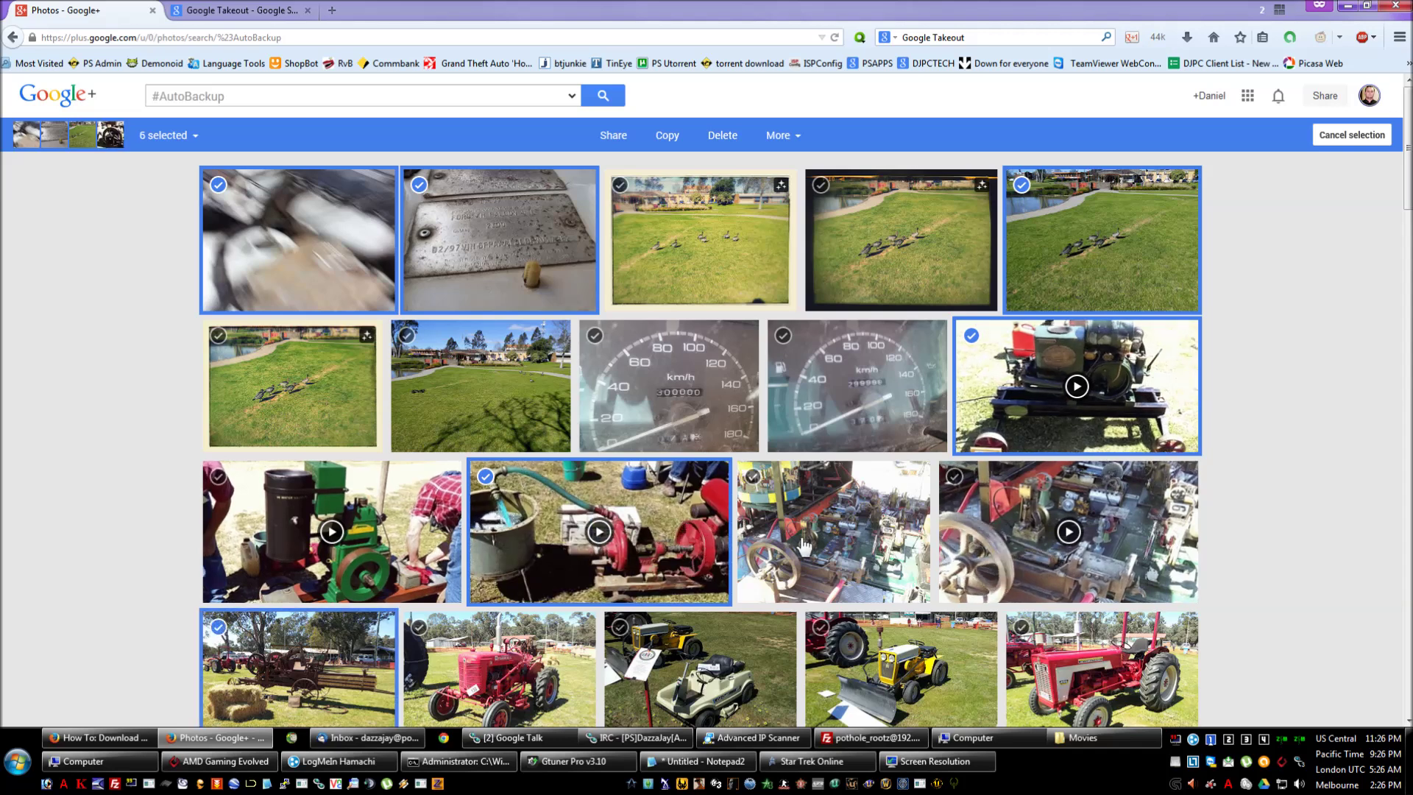
click(781, 135)
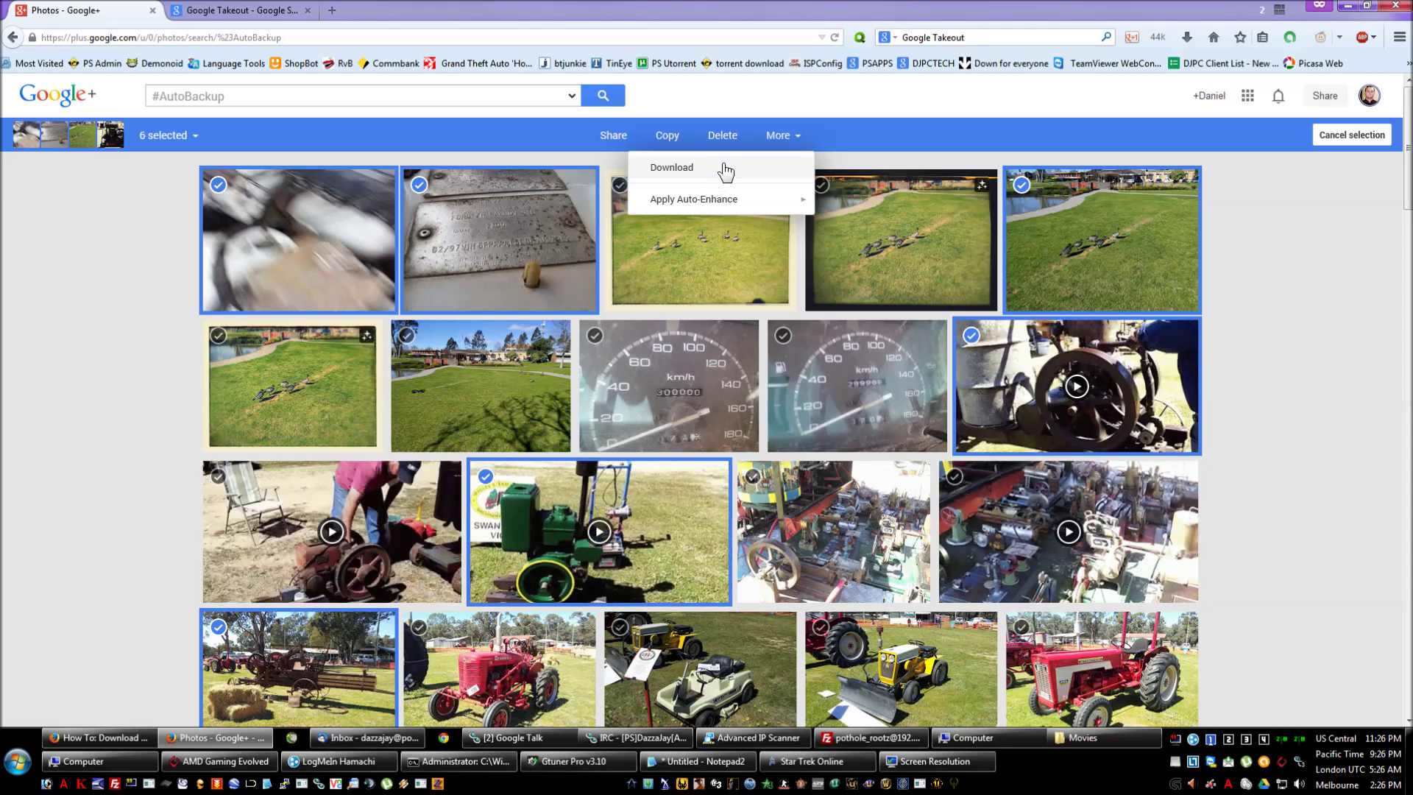
click(817, 132)
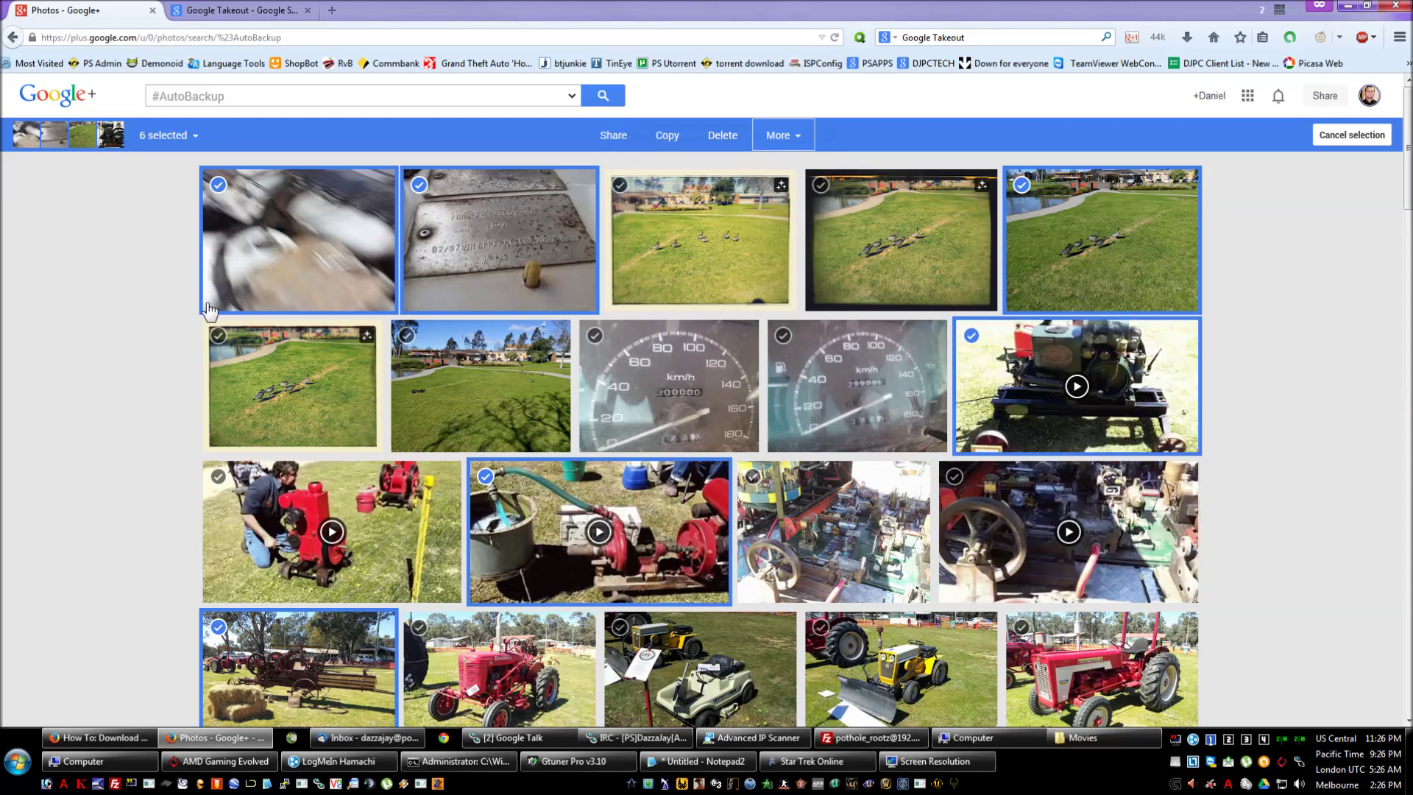
click(218, 186)
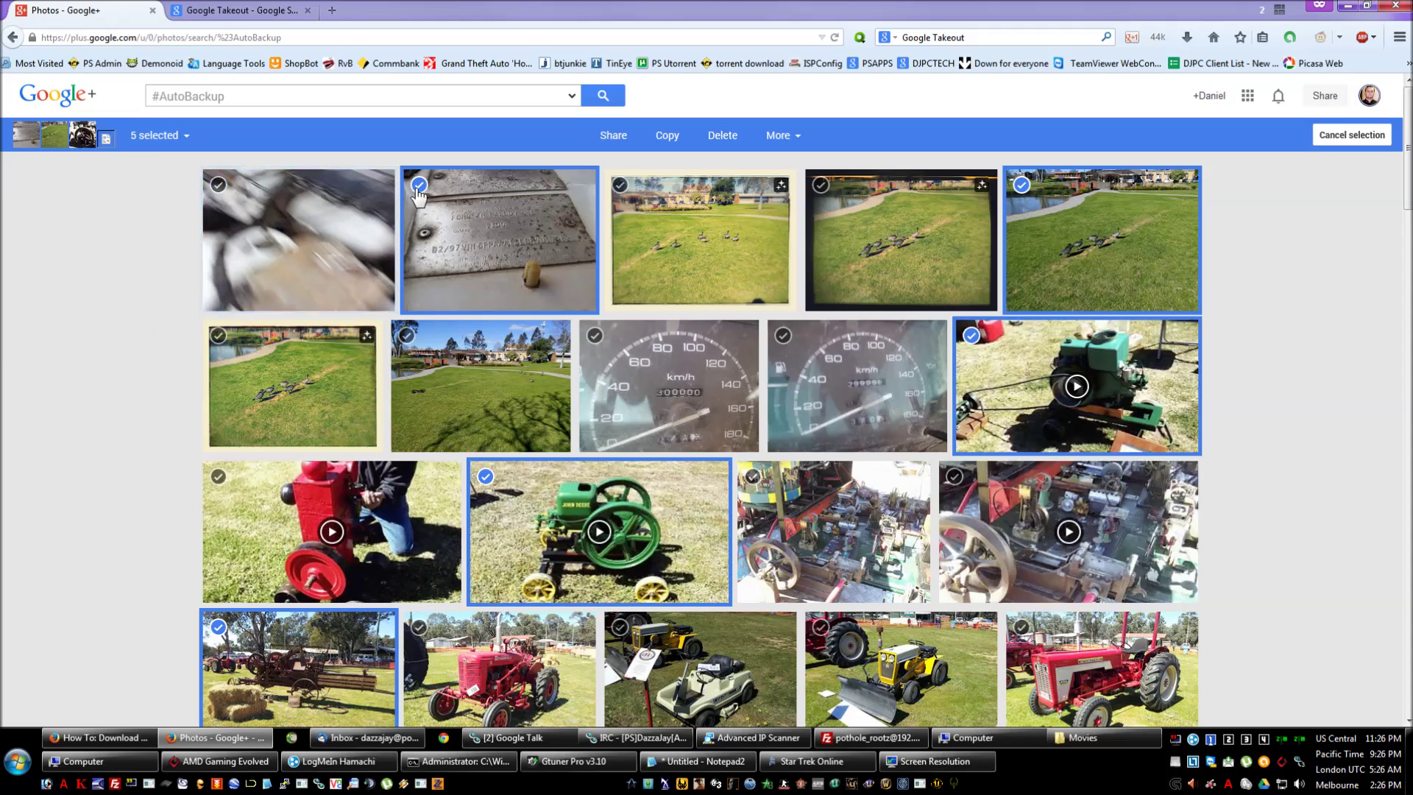
click(420, 185)
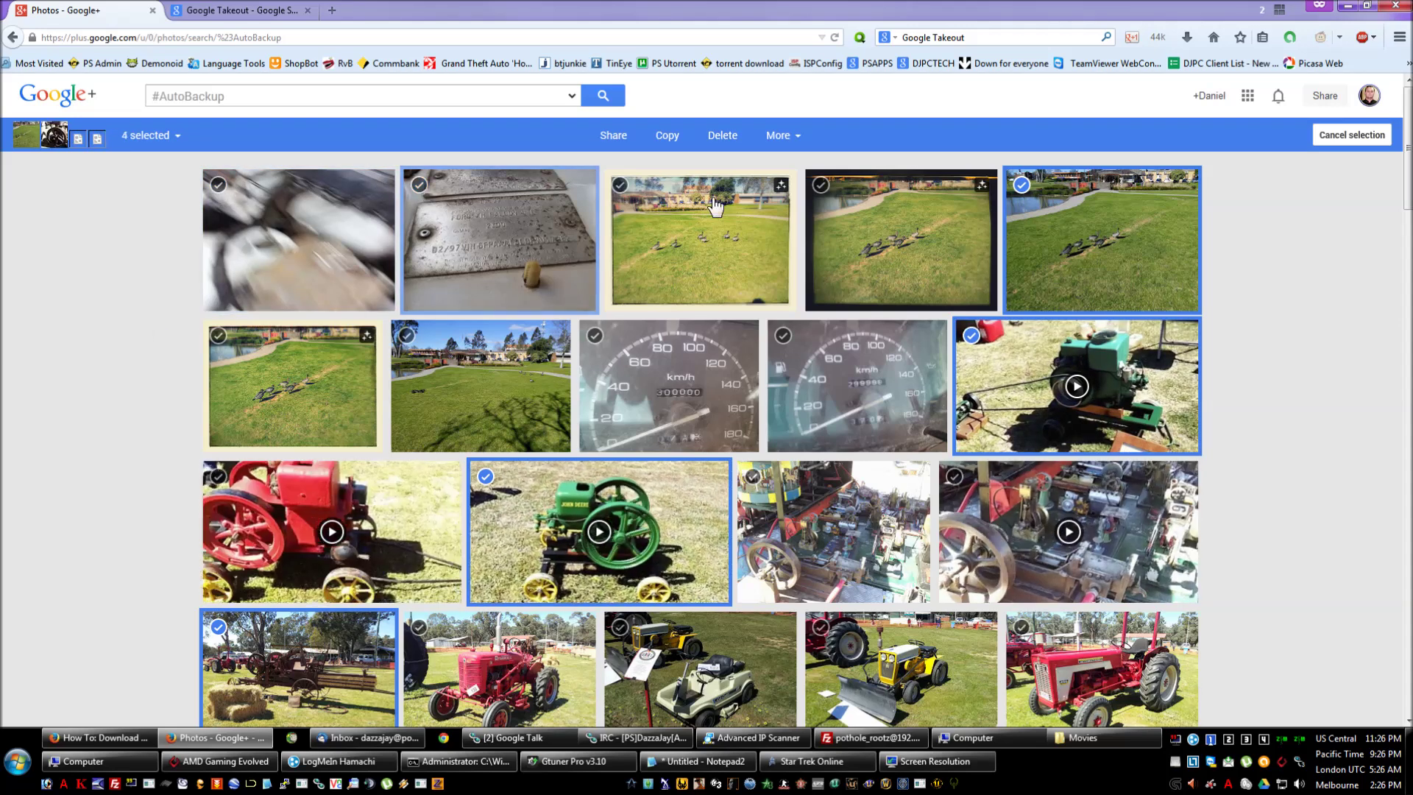
click(1343, 133)
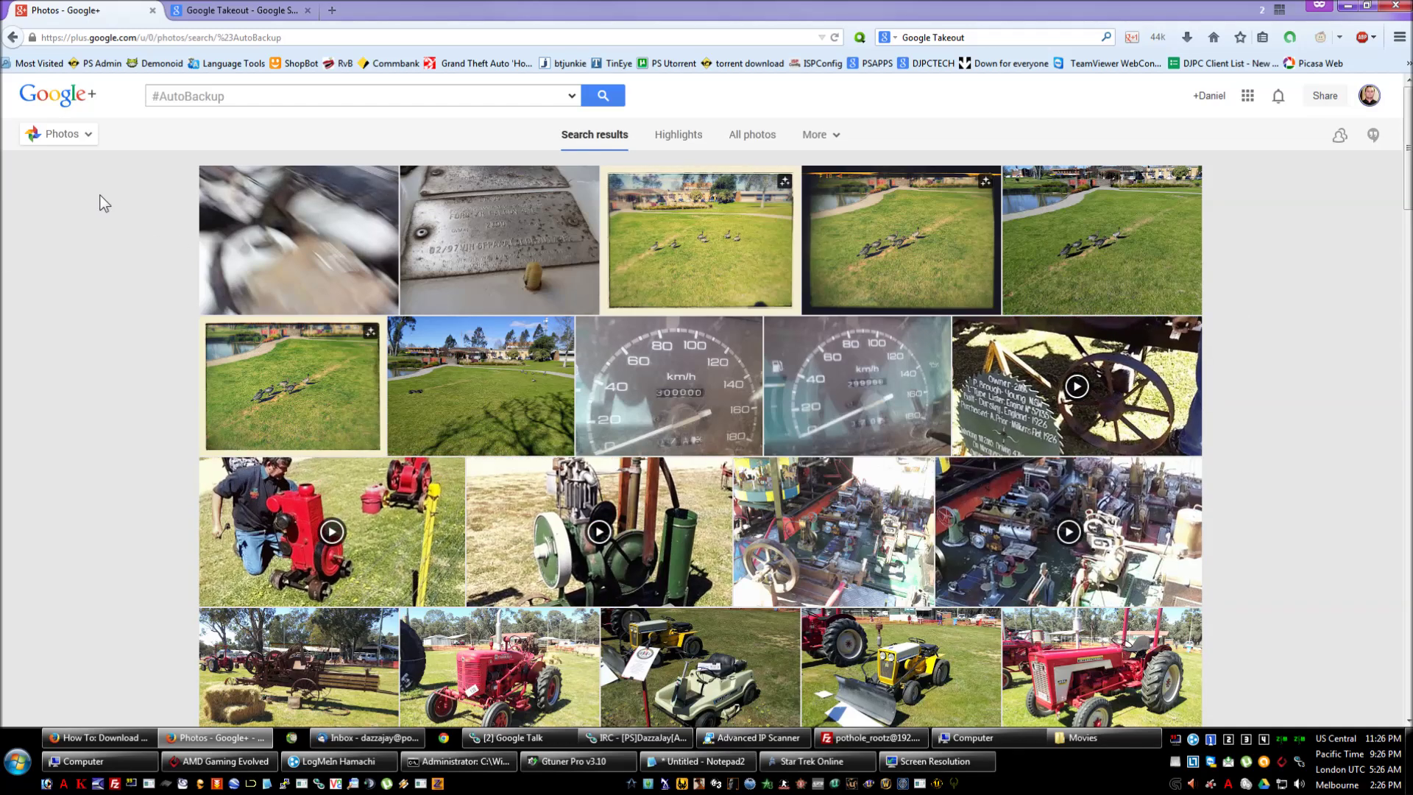
drag(99, 195, 1276, 583)
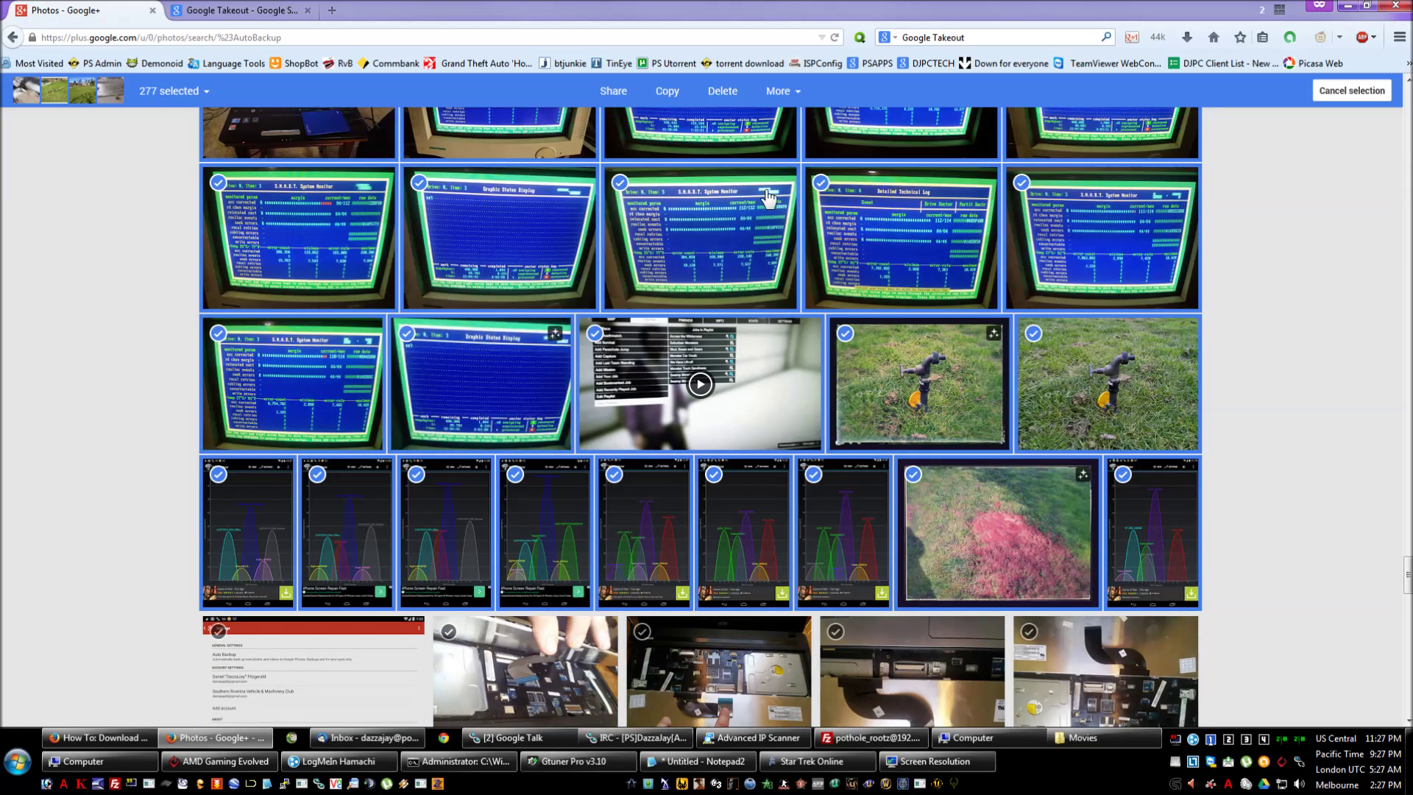
click(789, 94)
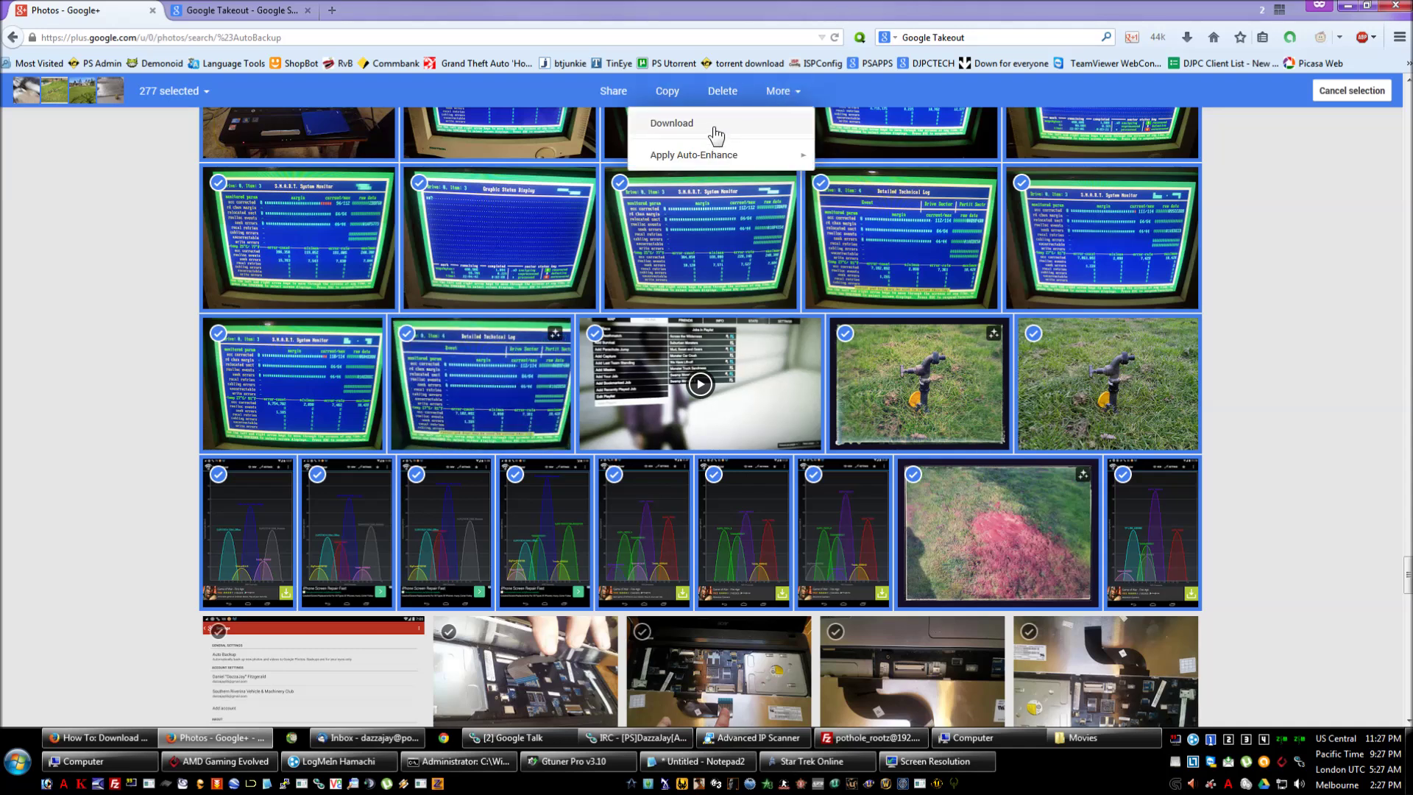
click(1354, 399)
scroll(1351, 239, up, 4)
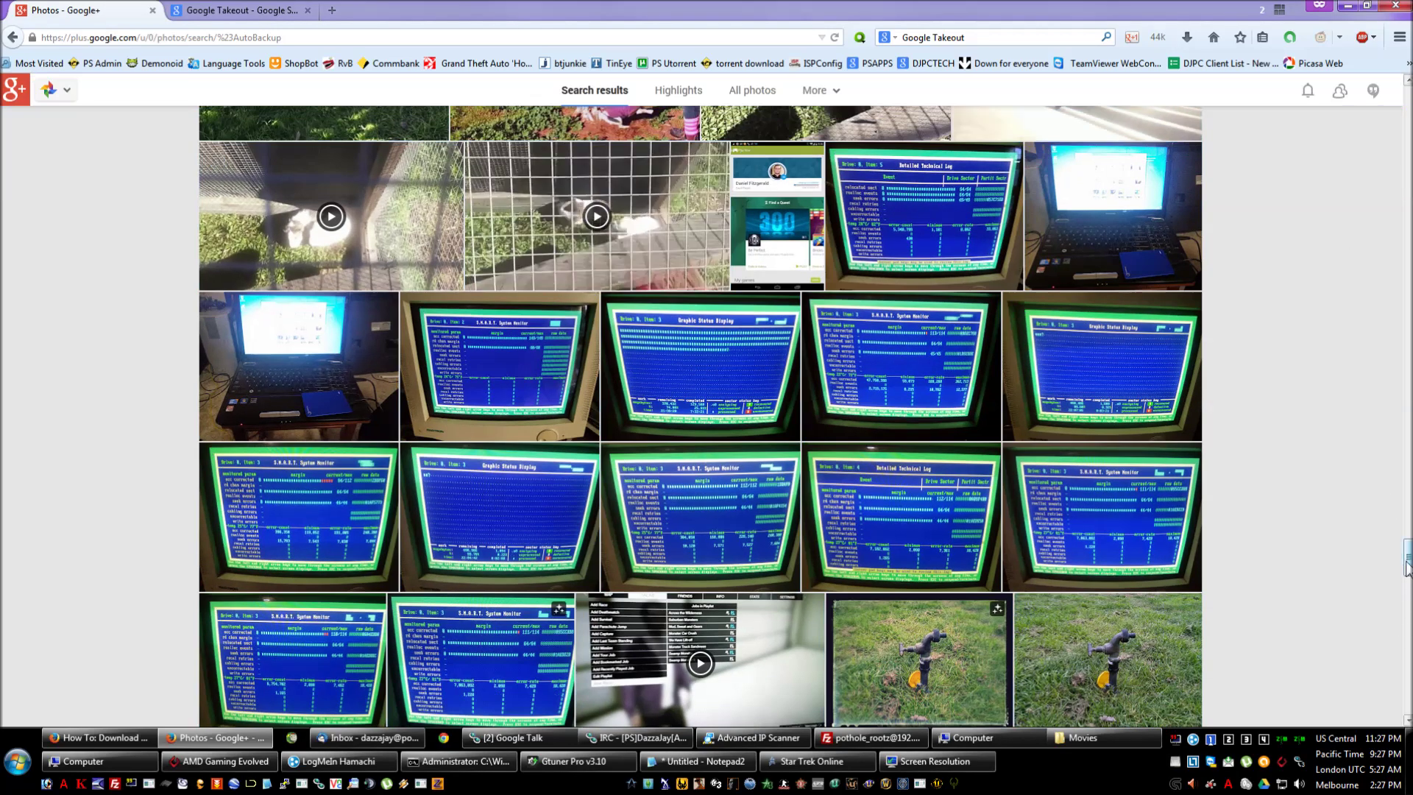
drag(1407, 567, 1407, 128)
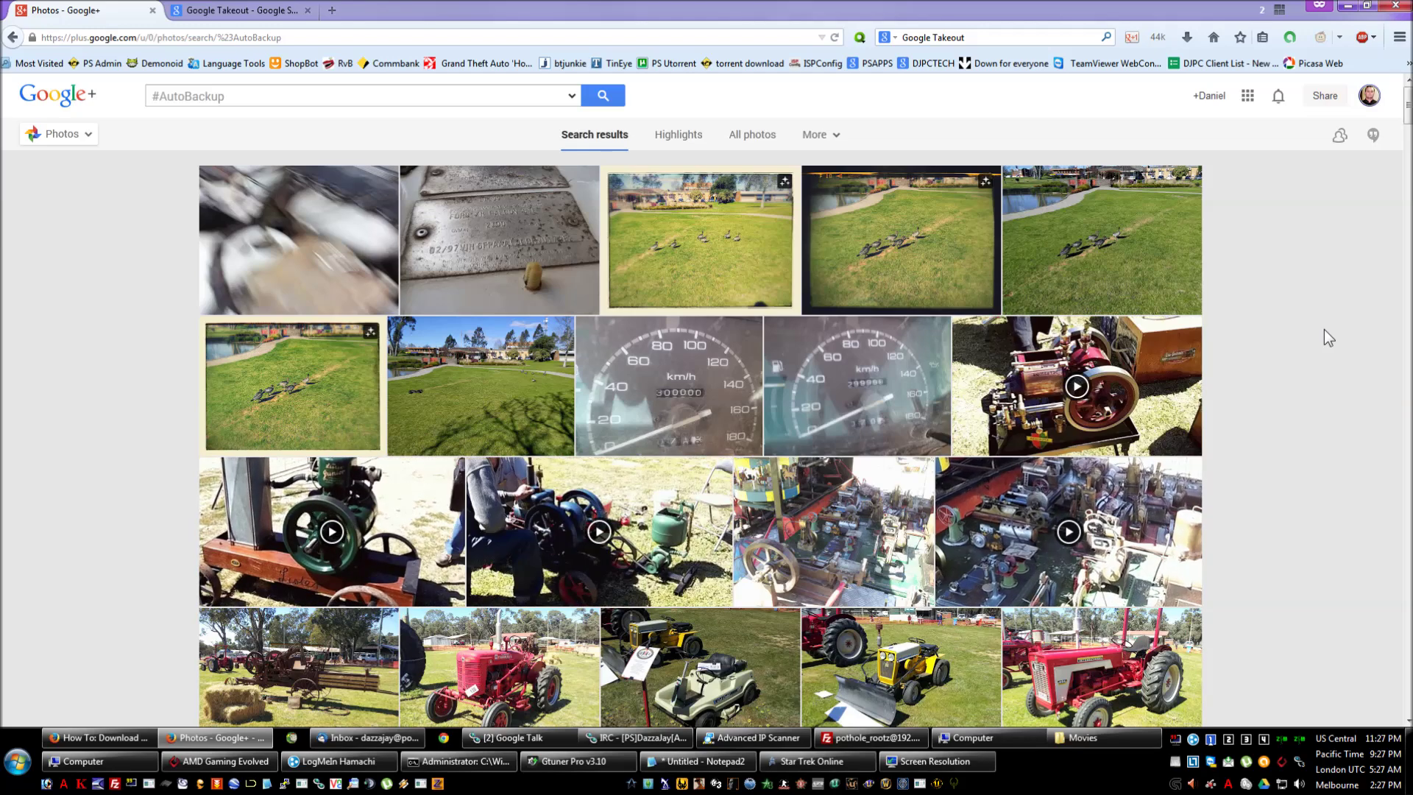
Open Google Takeout from the search results and start building a new data archive
click(234, 11)
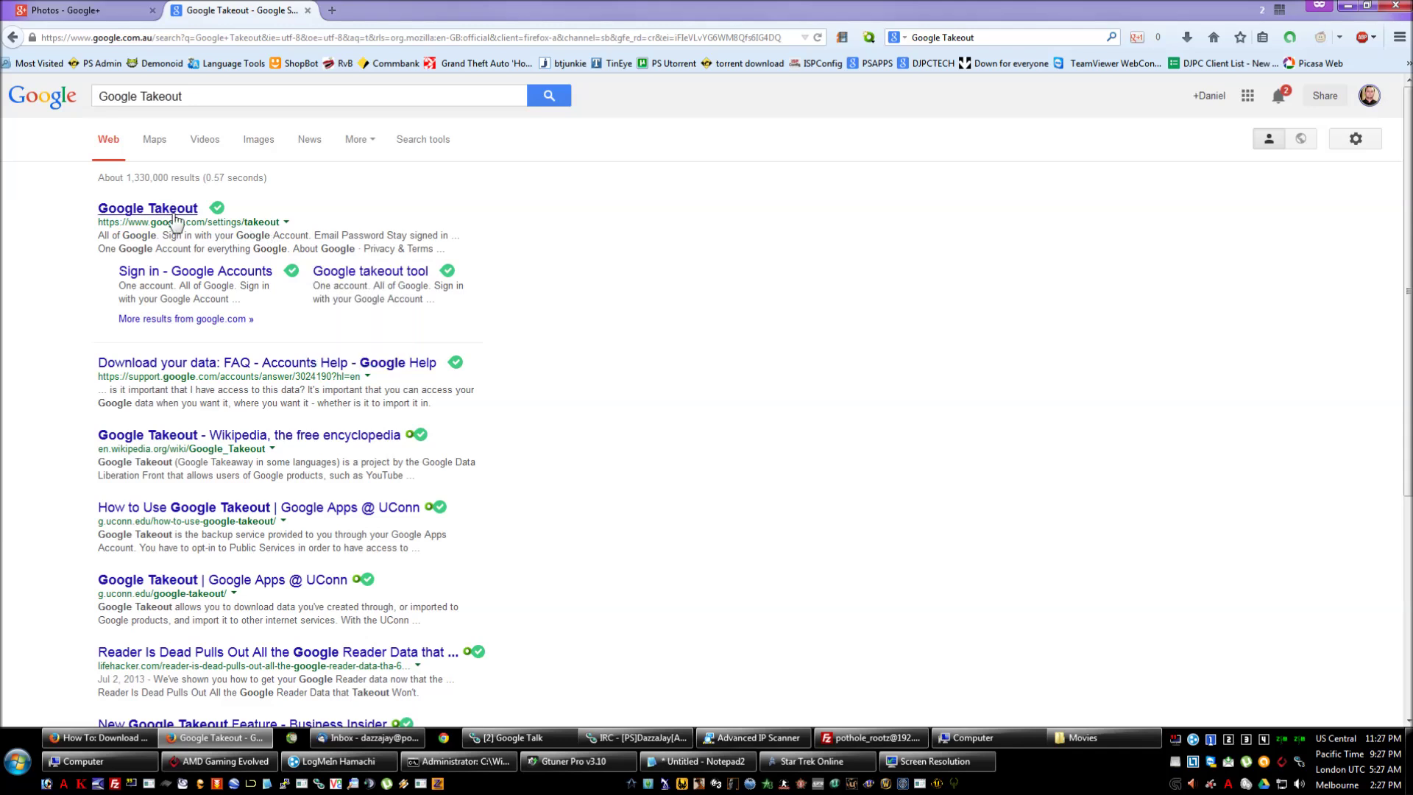
click(147, 208)
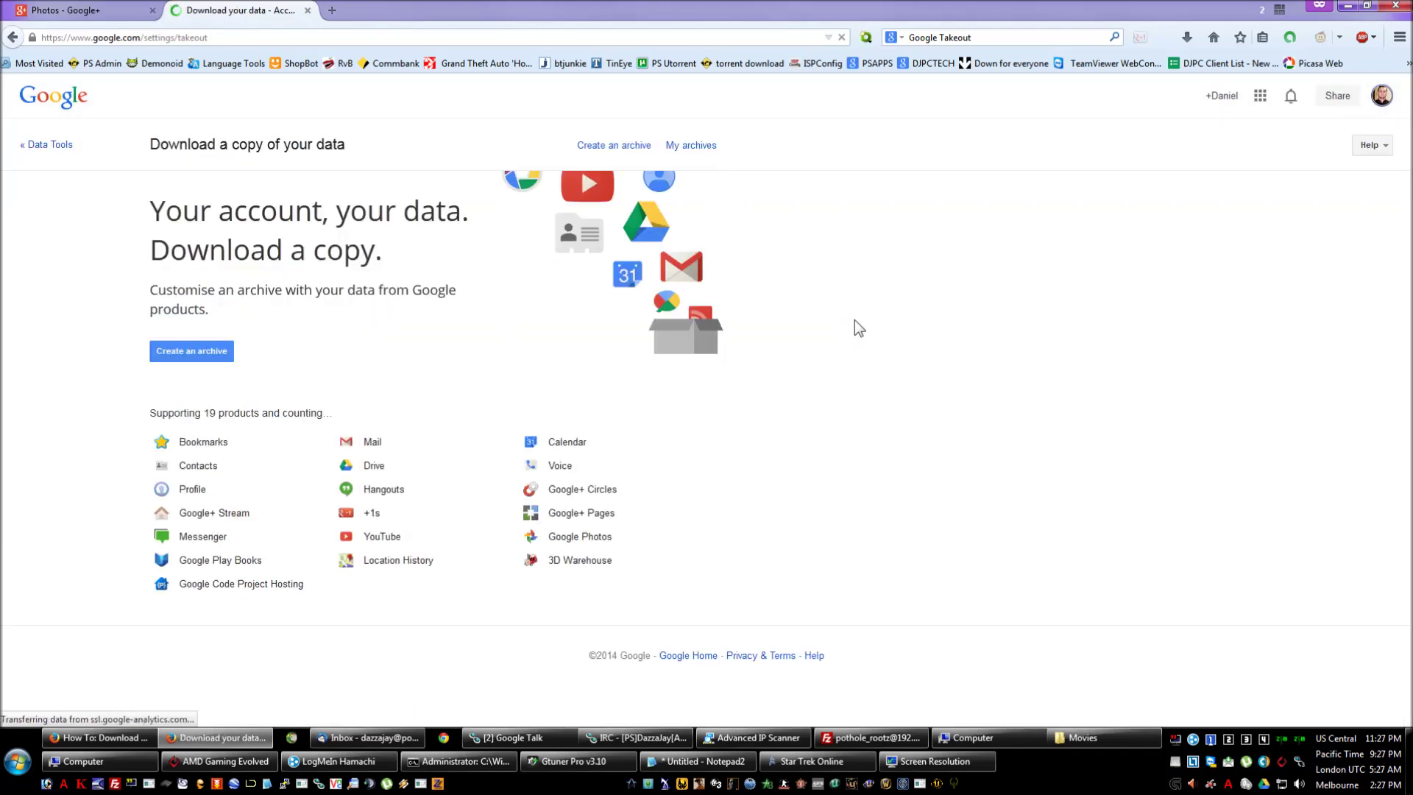
click(205, 352)
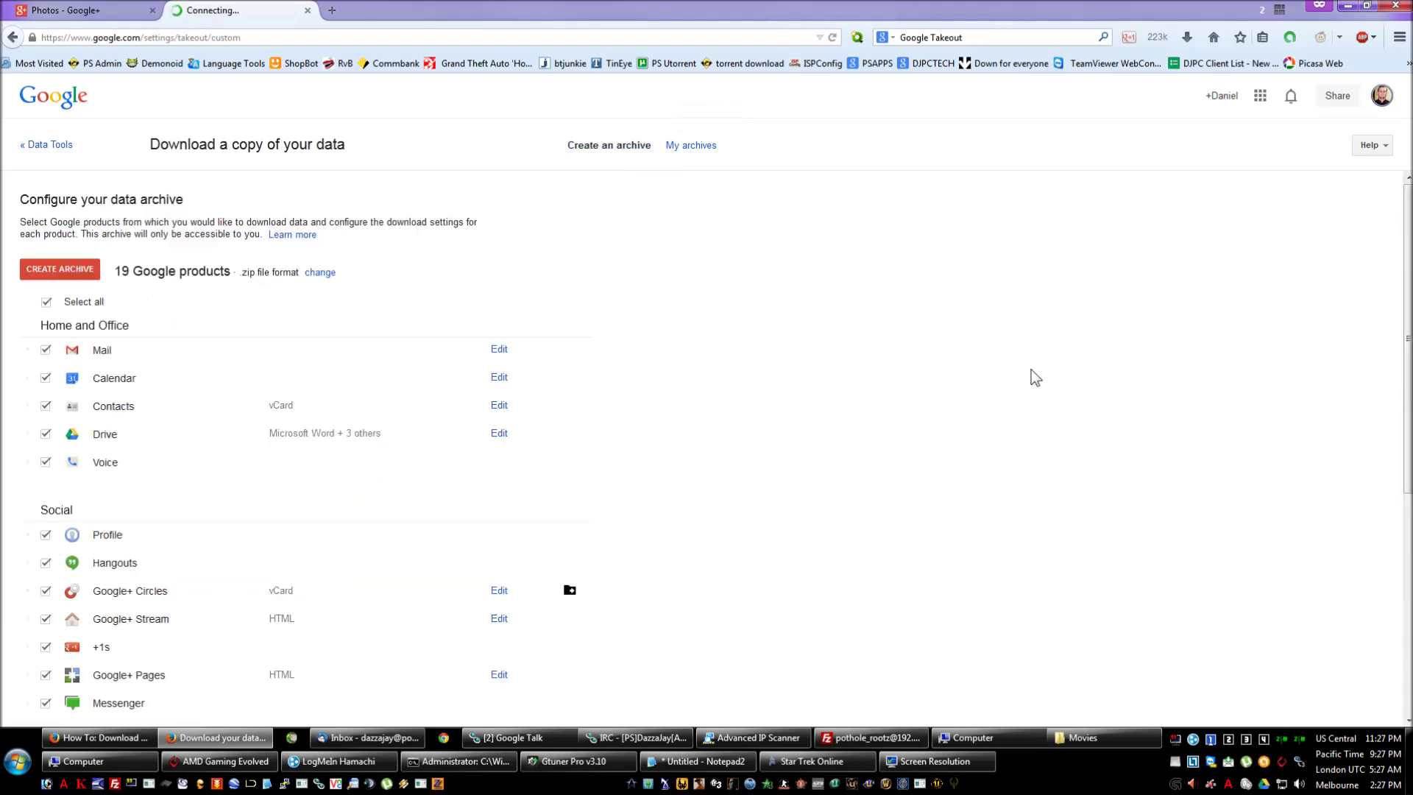
Deselect all Takeout products, then tick only Google Photos
click(46, 303)
scroll(766, 457, down, 3)
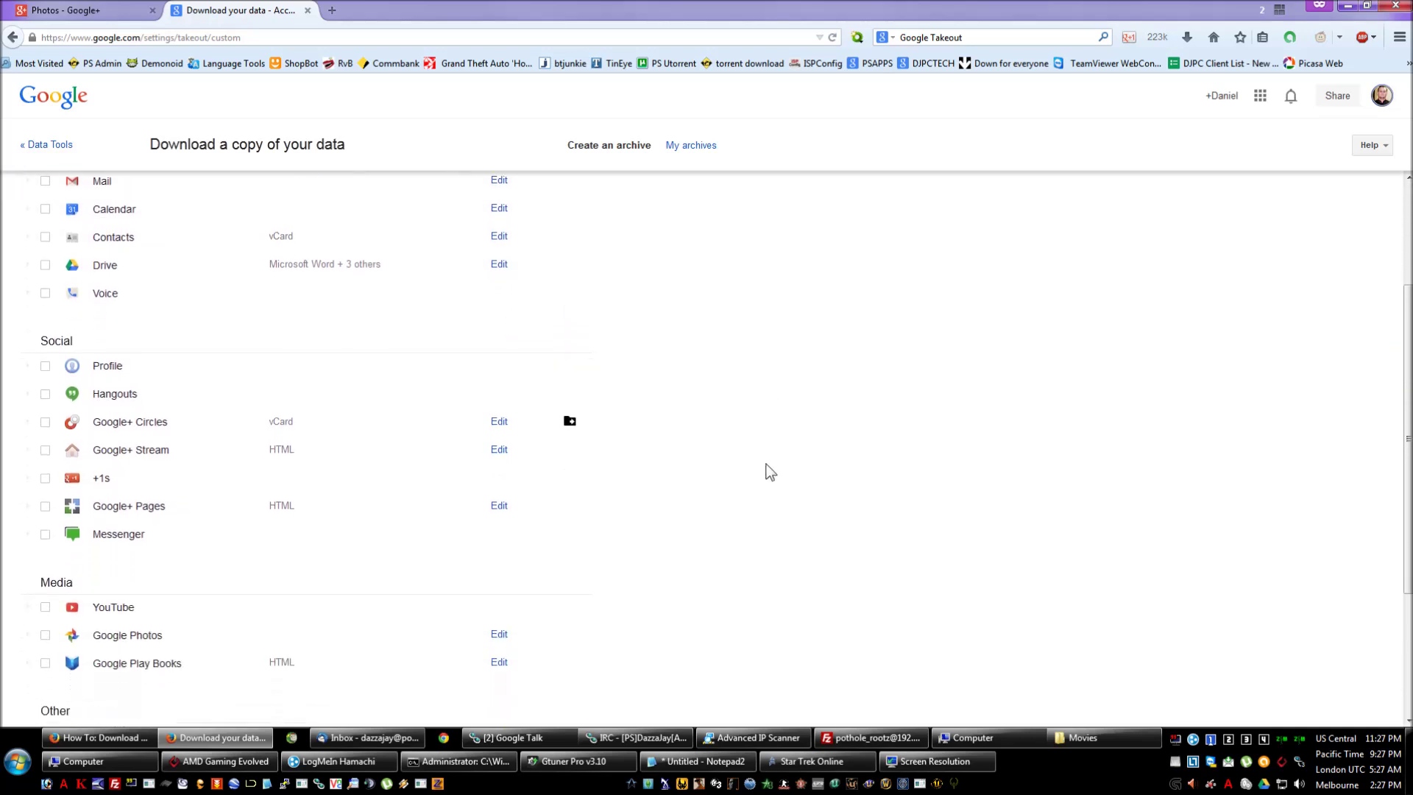
scroll(769, 478, down, 1)
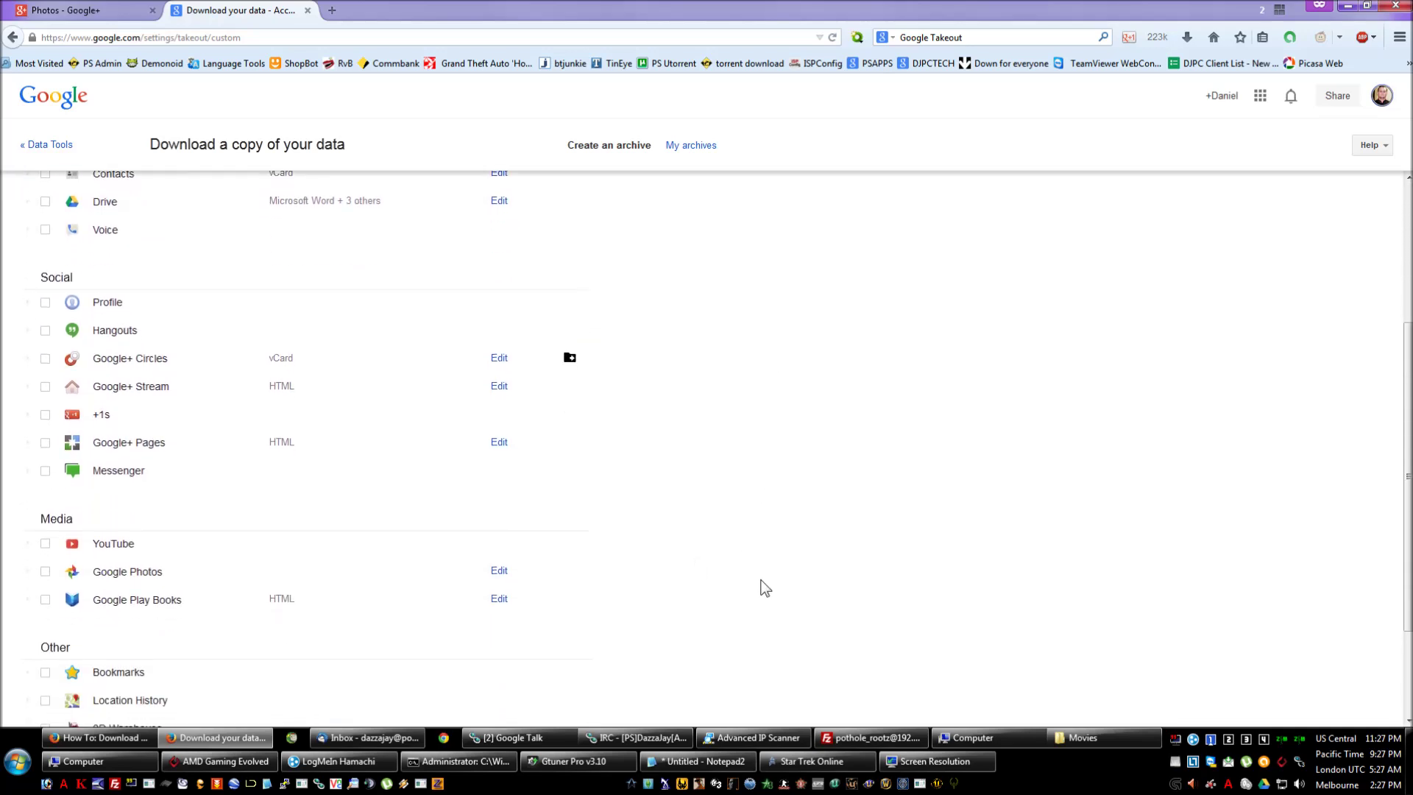
scroll(765, 588, down, 2)
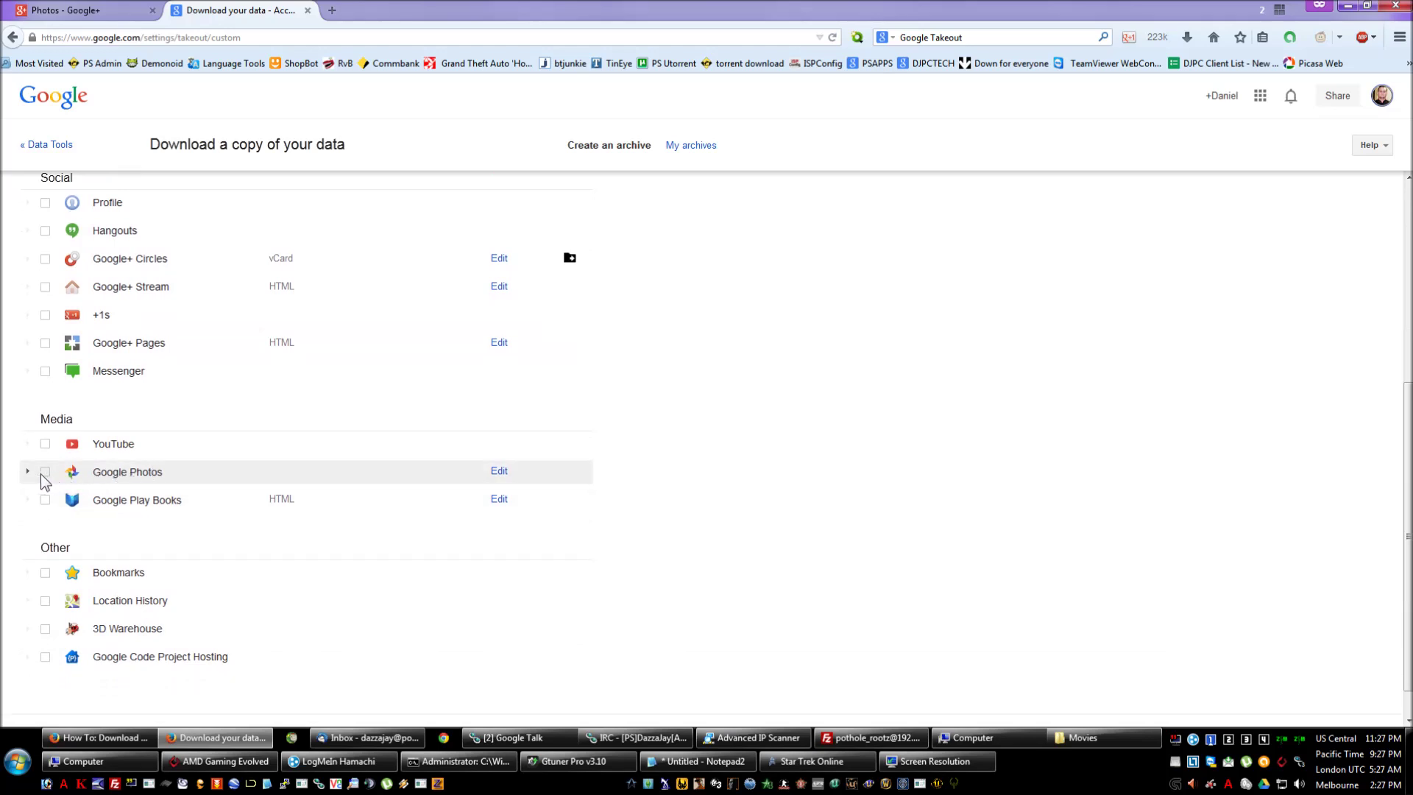
click(500, 474)
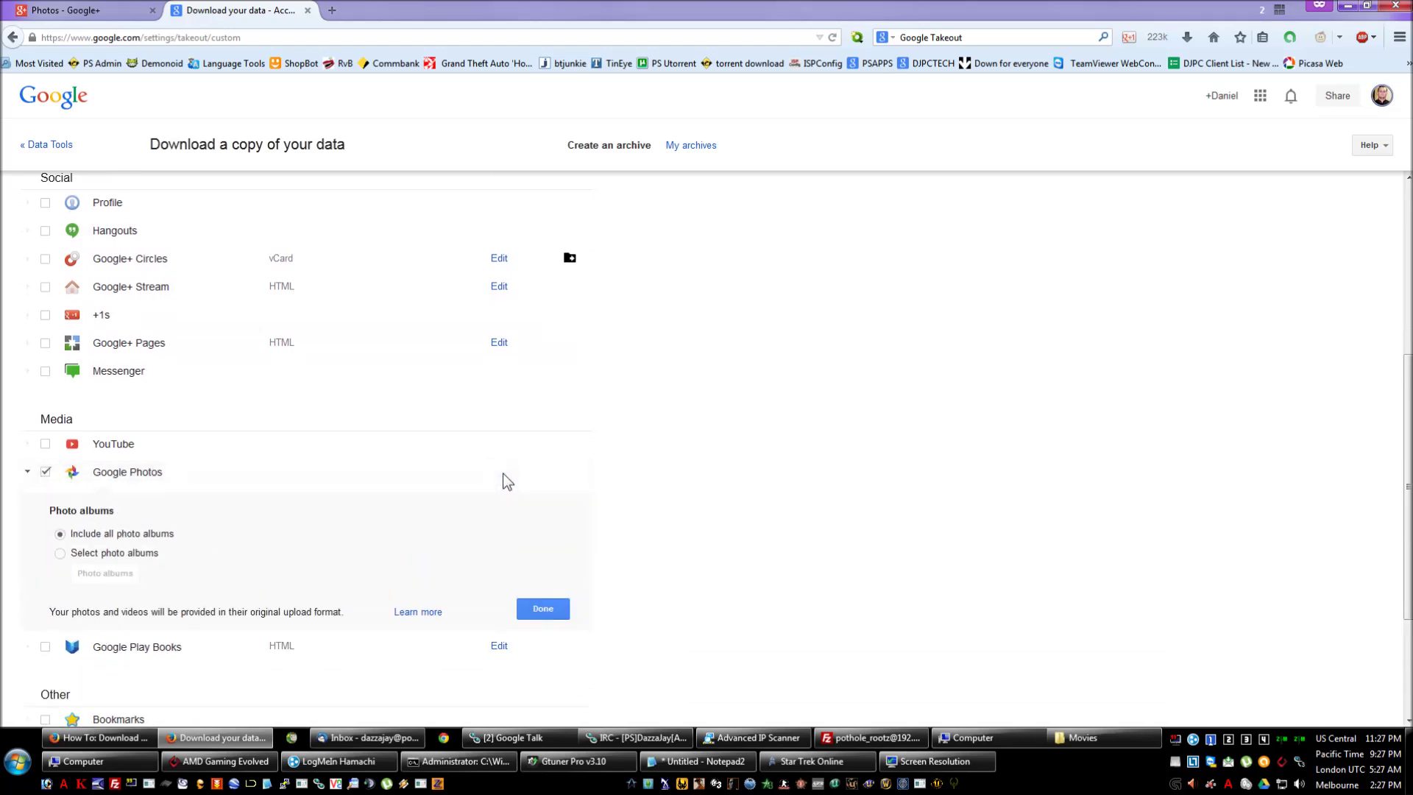
scroll(714, 540, down, 1)
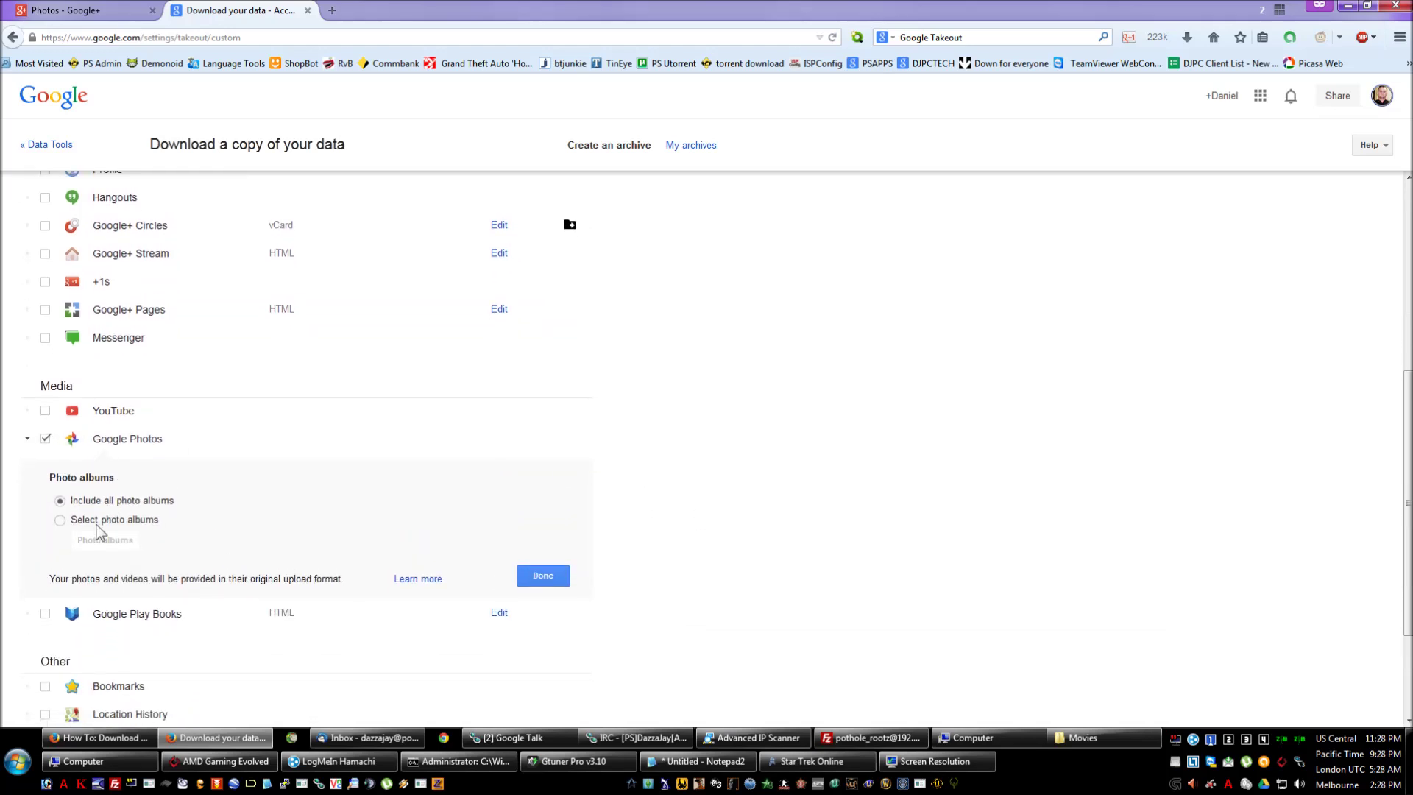
Browse the specific photo album list, then cancel to keep all photo albums included
click(61, 521)
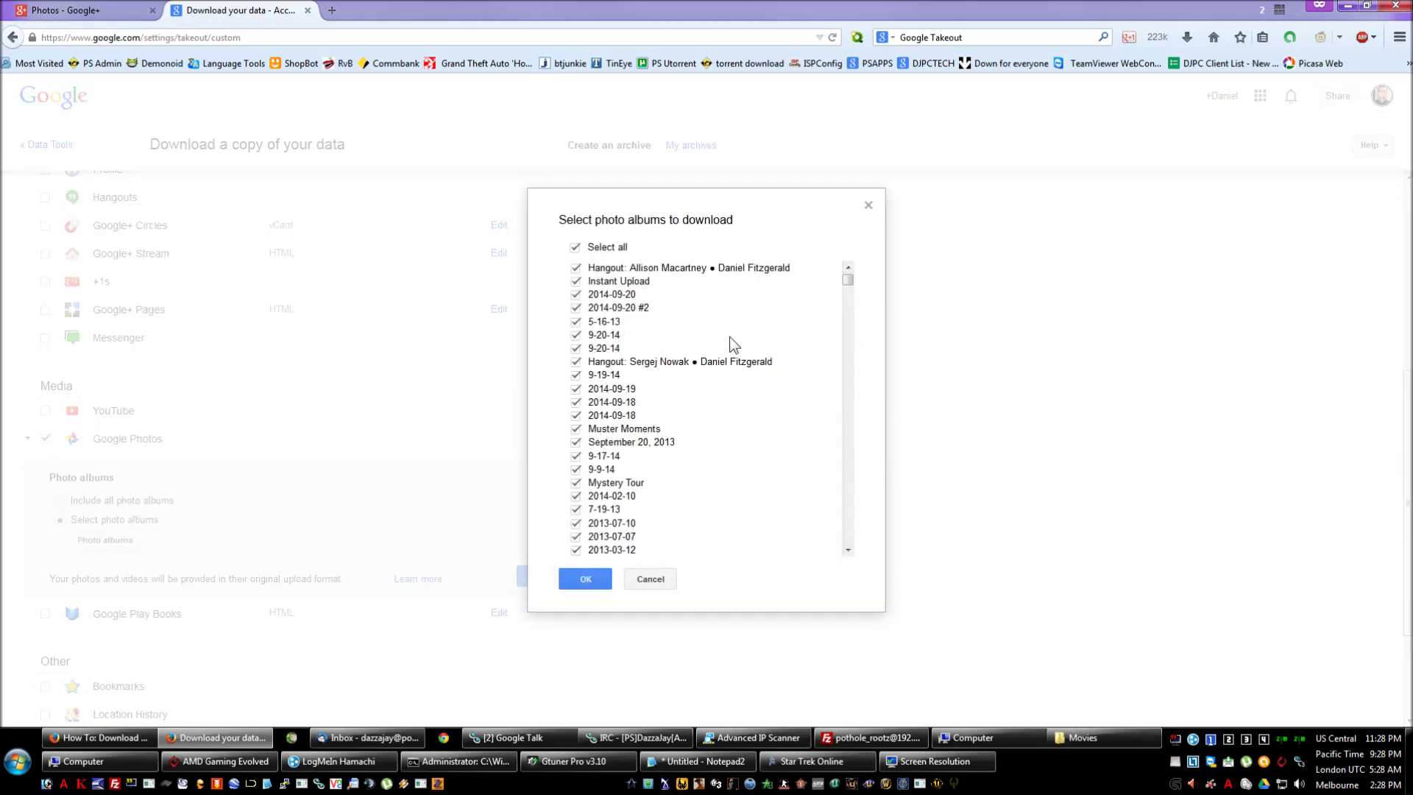
scroll(736, 346, down, 10)
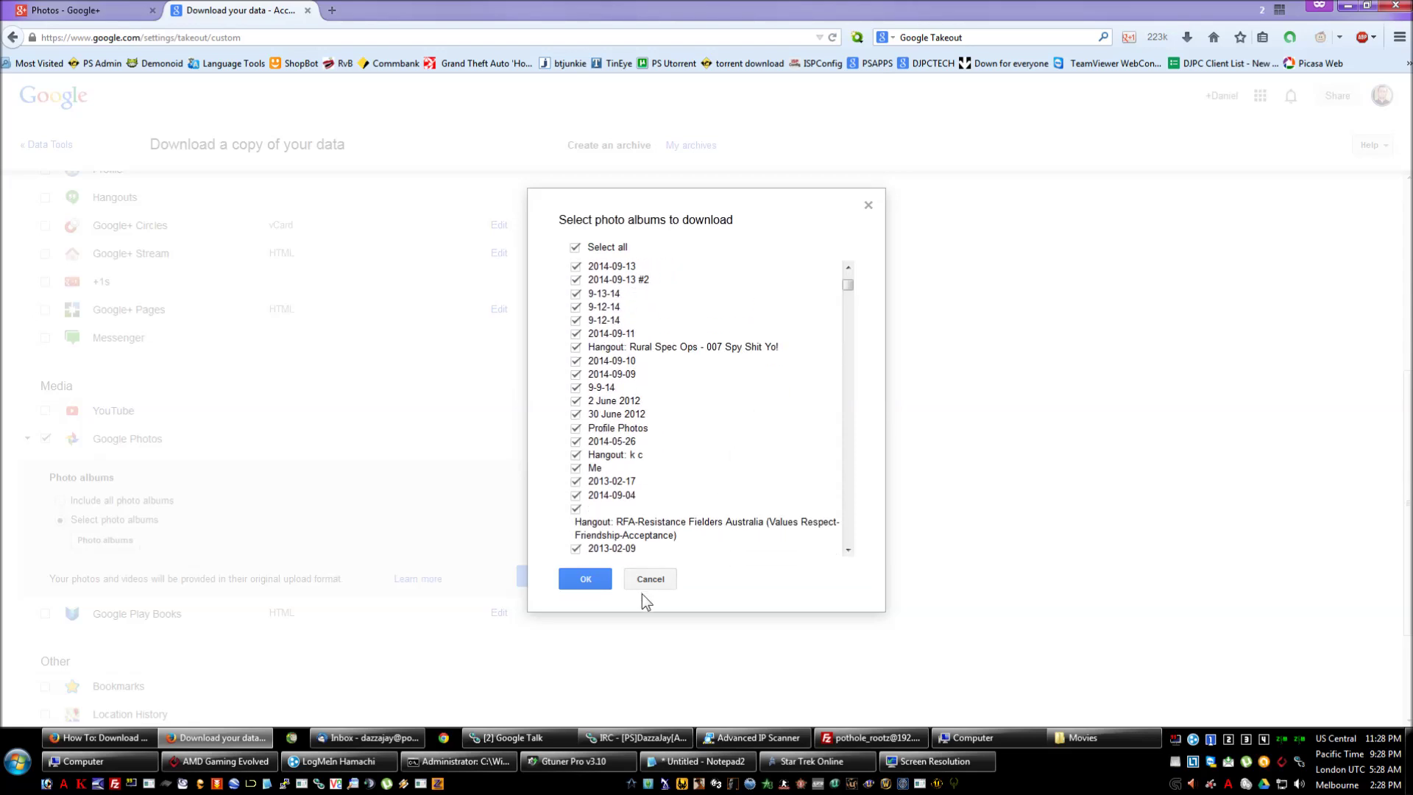
scroll(691, 400, down, 5)
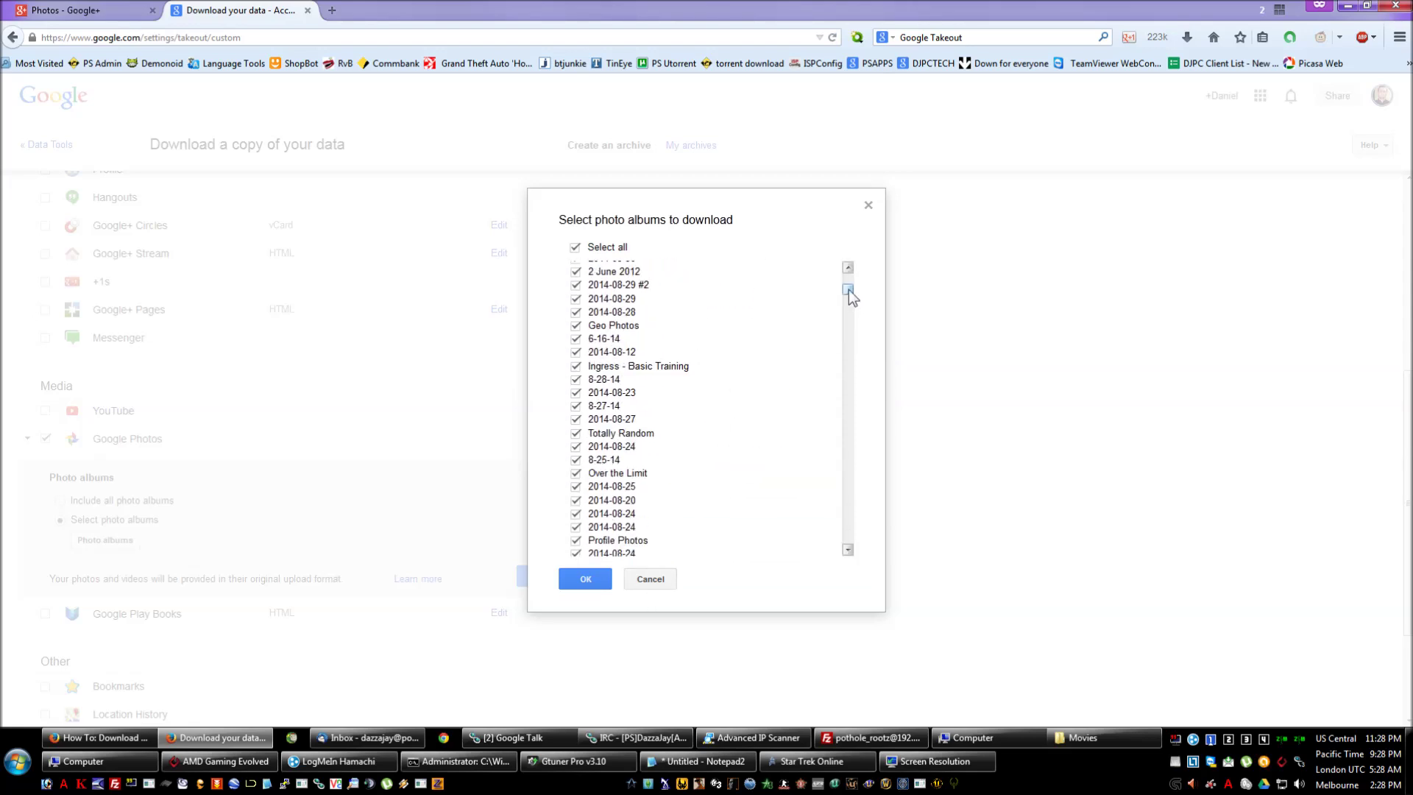
drag(848, 291, 846, 228)
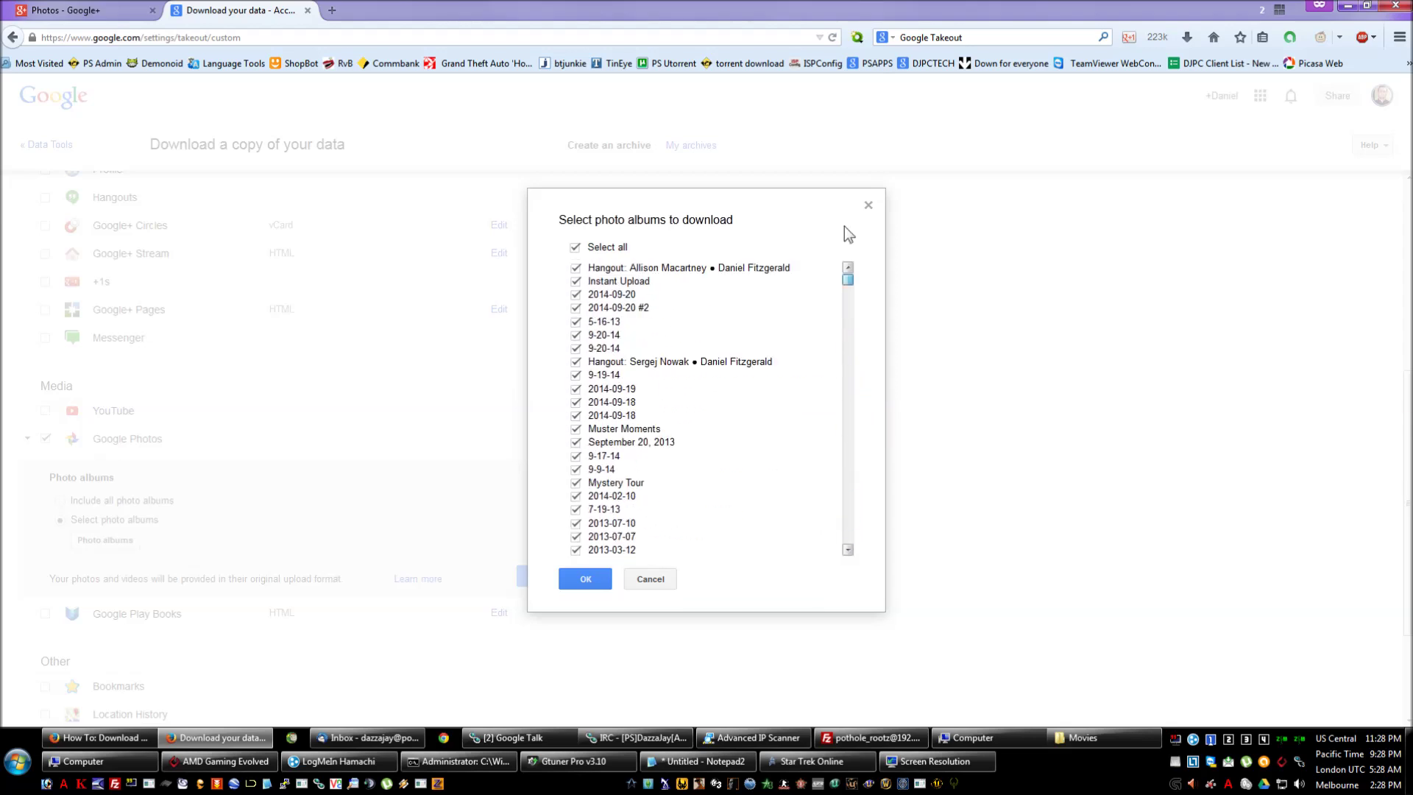
click(654, 581)
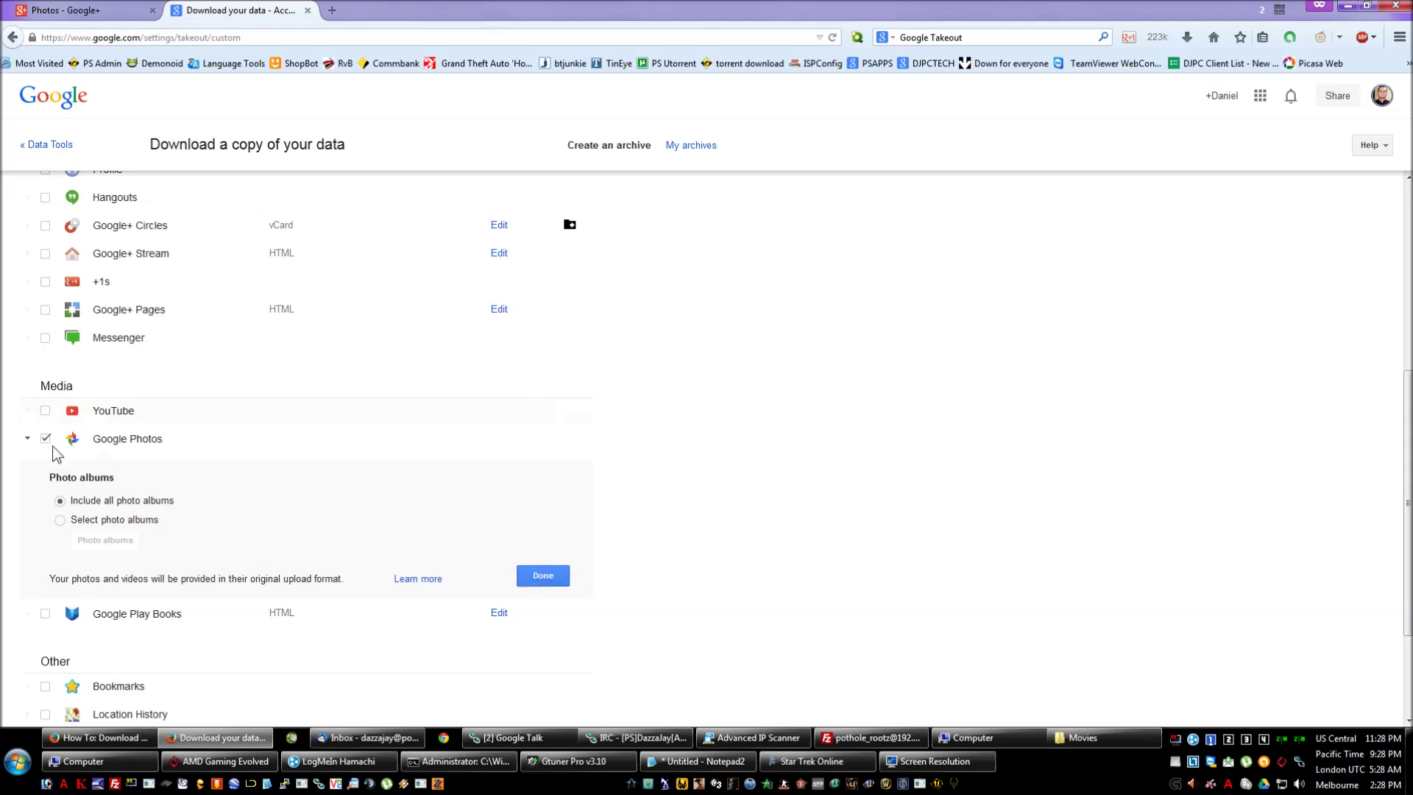
Select the nine photos in the top two Auto Backup rows and download them as Photos.zip
click(73, 10)
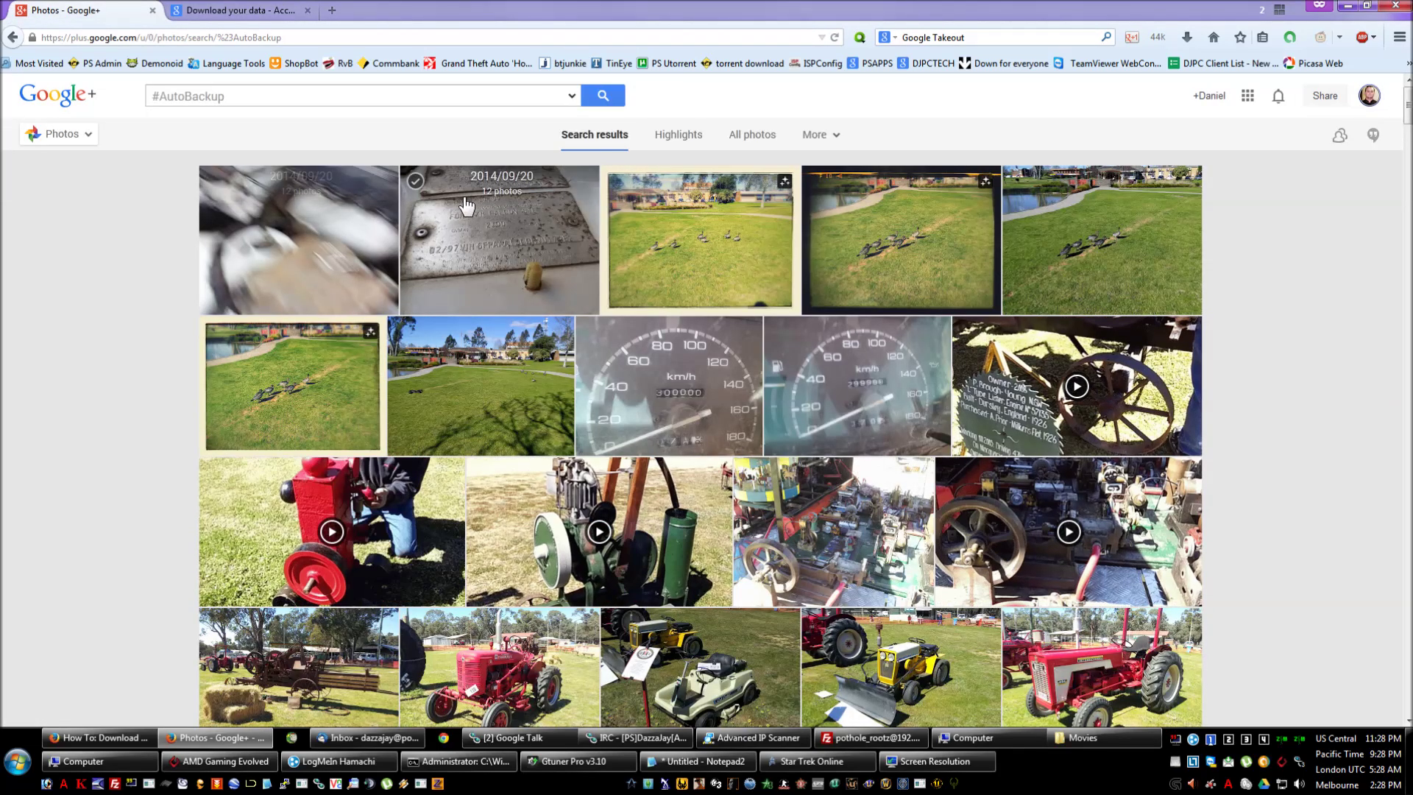
click(620, 182)
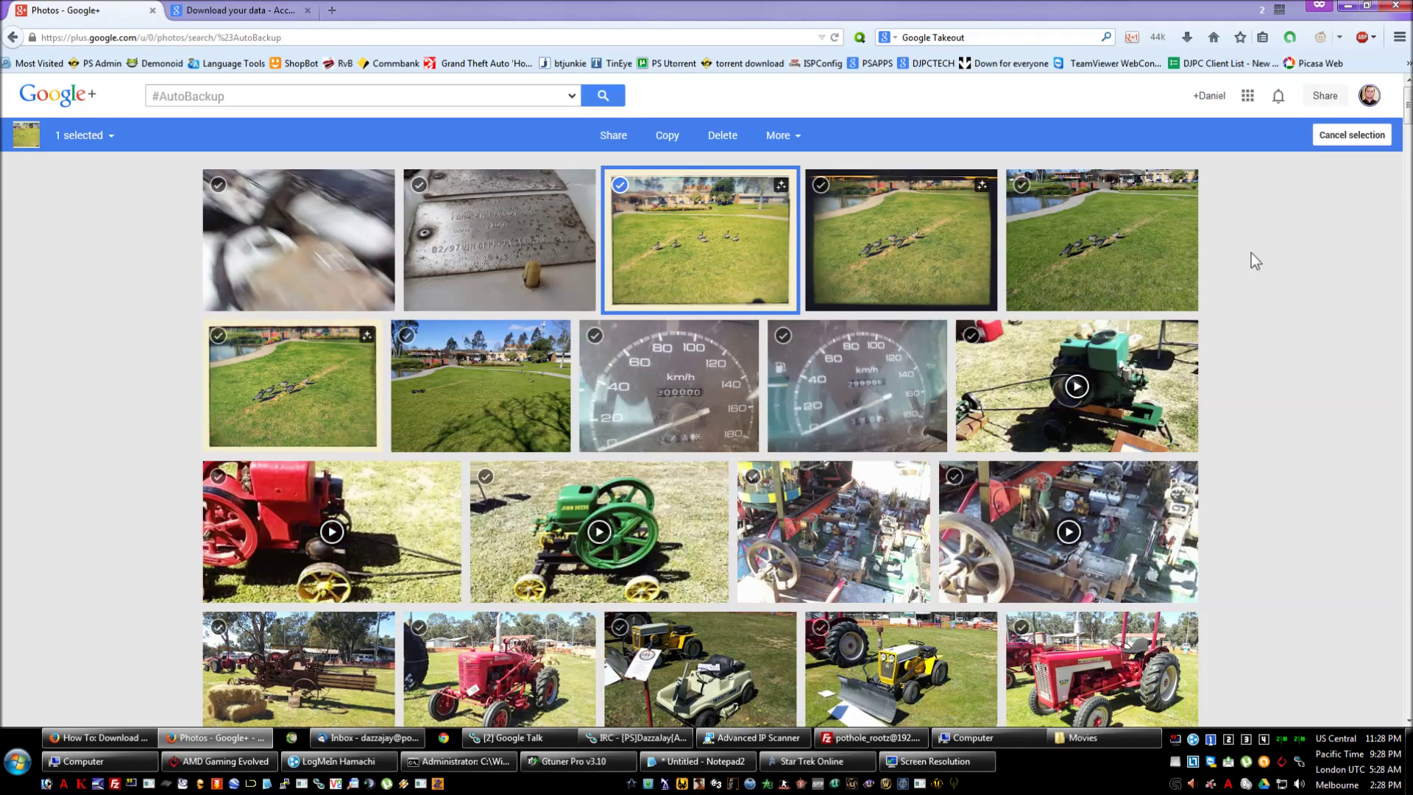
drag(1296, 210, 174, 399)
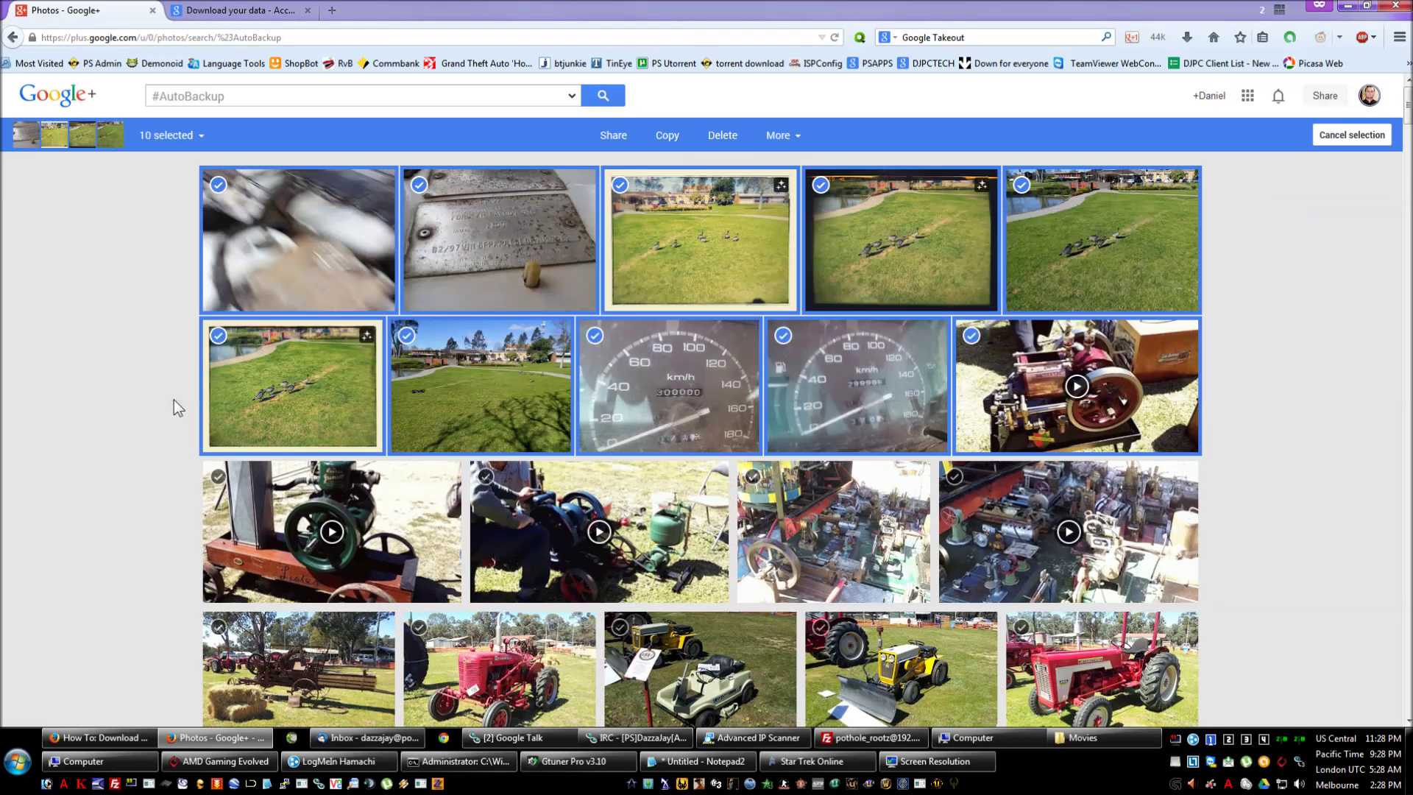
click(778, 135)
click(692, 177)
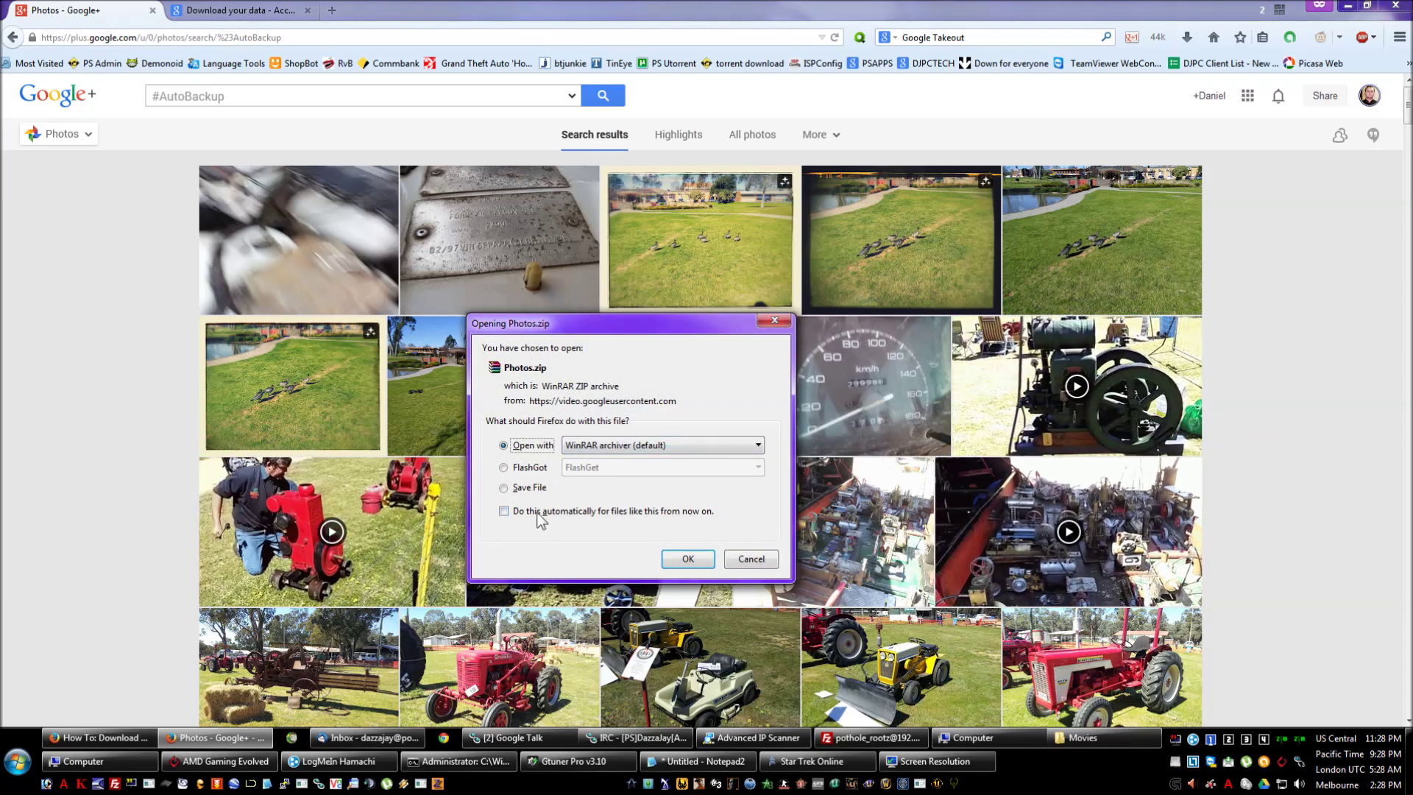
Save Photos.zip to disk, then open the finished 10.8 MB Photos(1).zip from Downloads
click(515, 487)
click(703, 562)
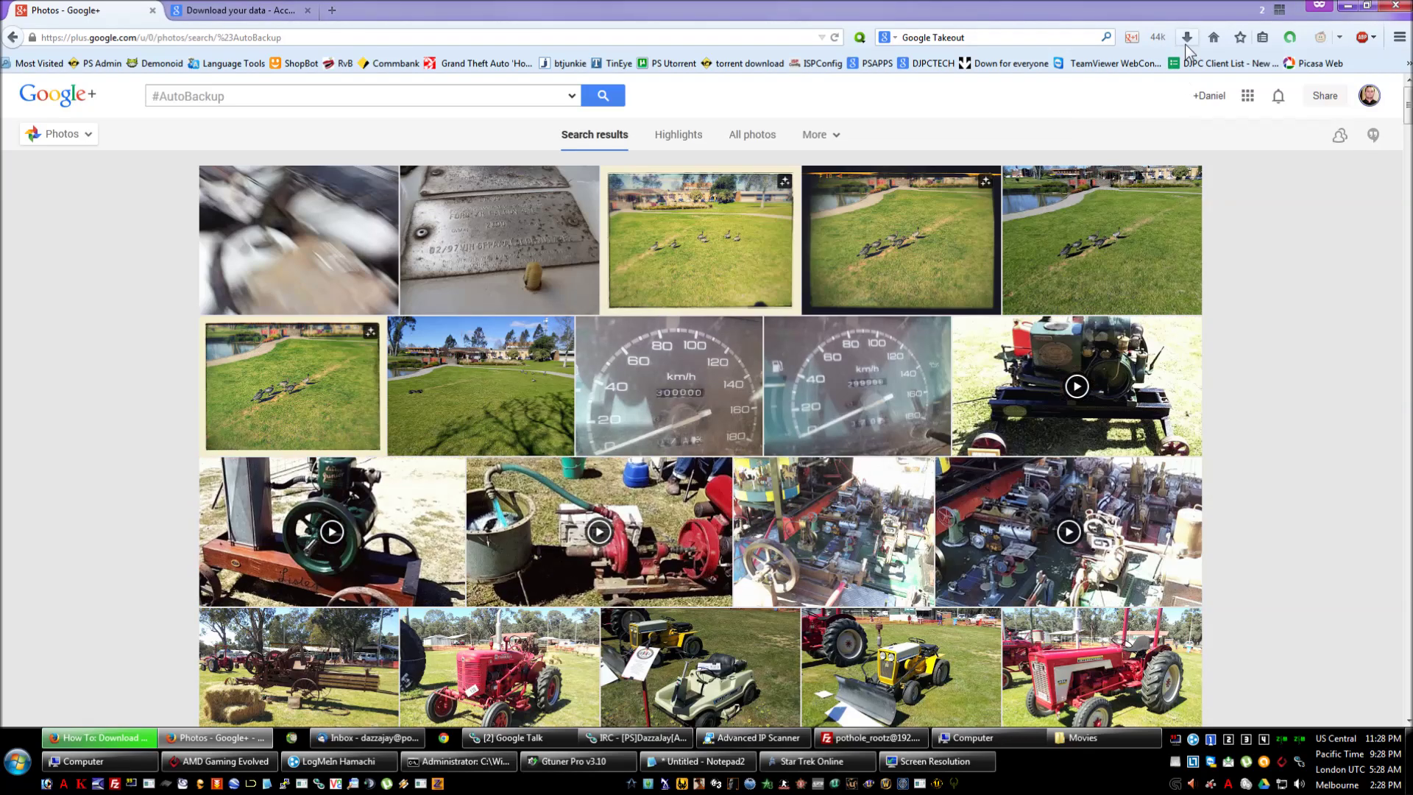
click(1185, 43)
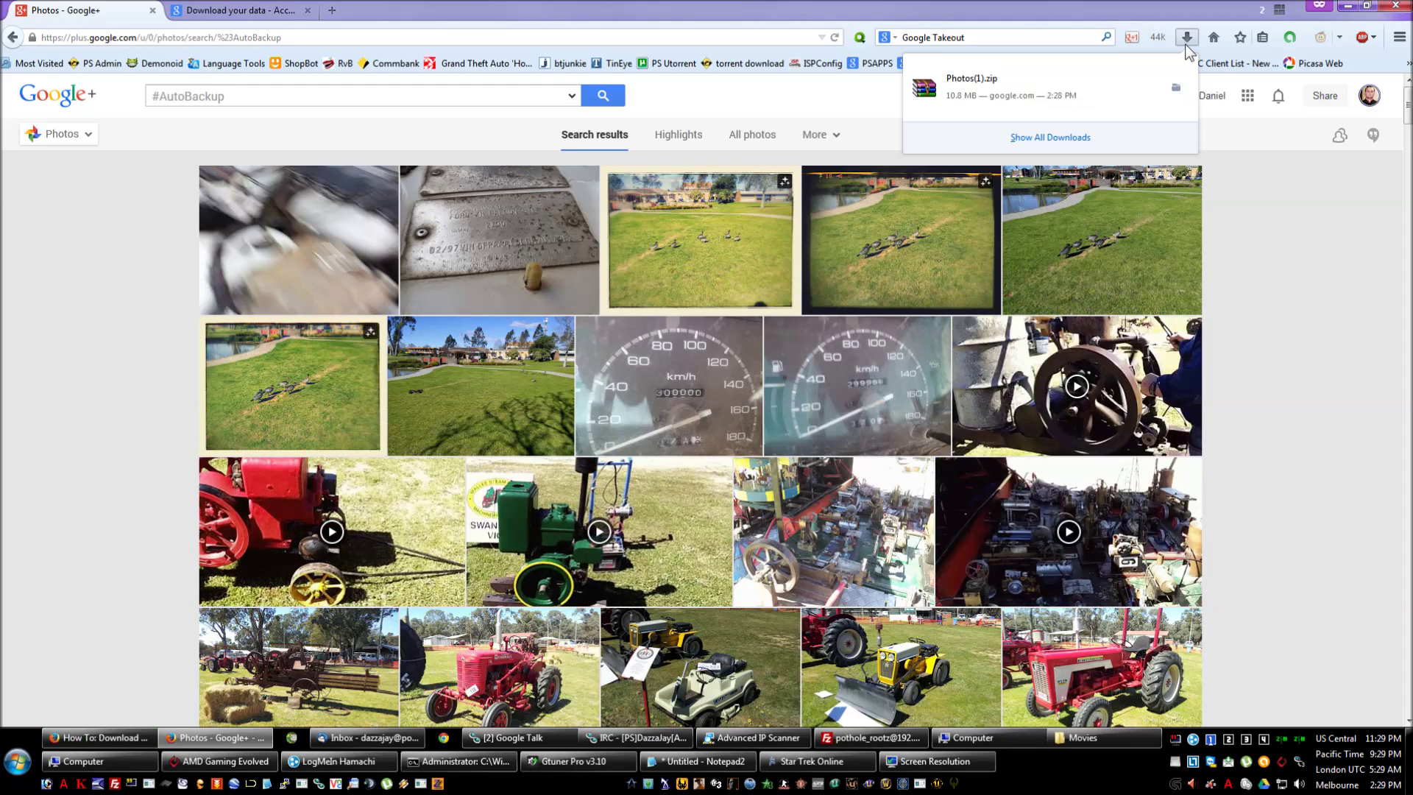
click(994, 112)
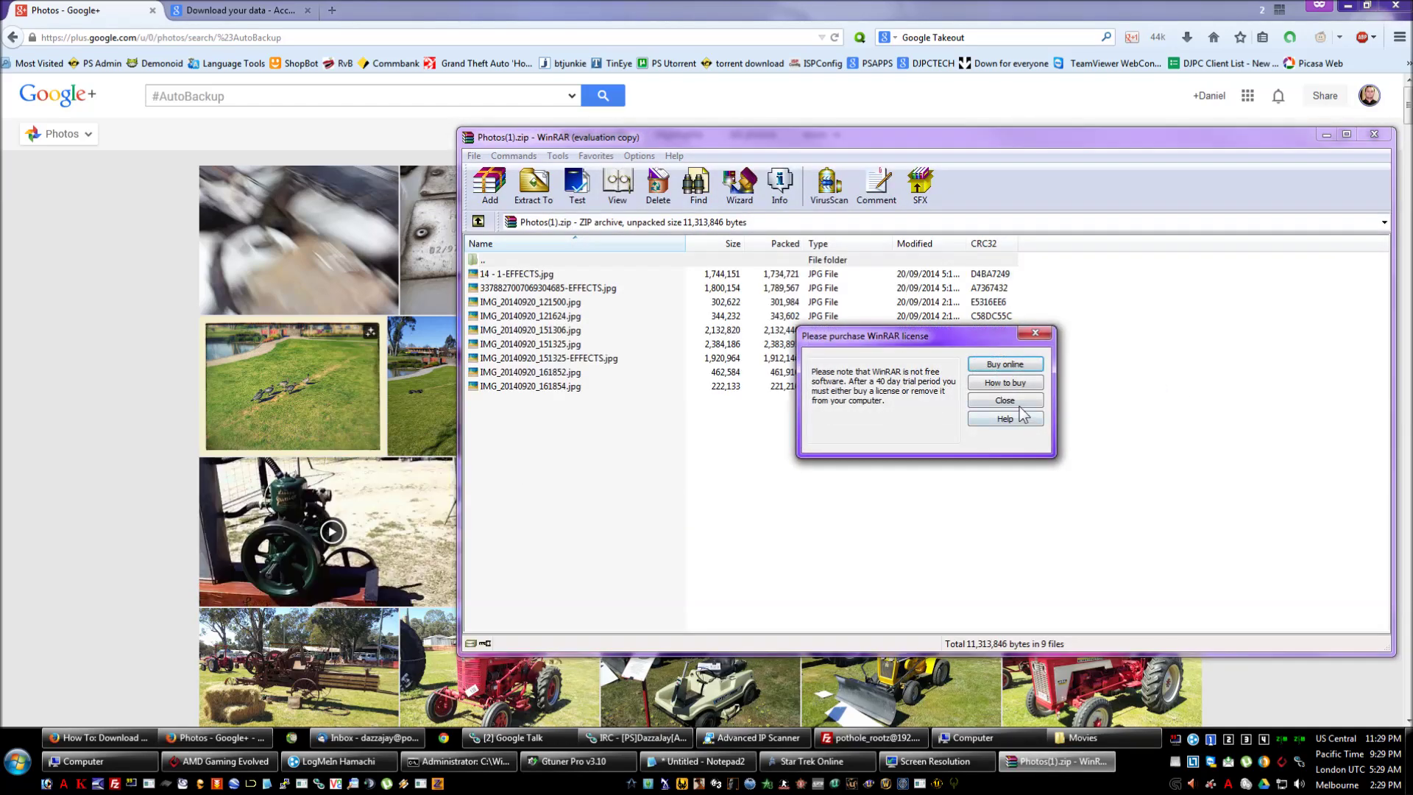
Dismiss the WinRAR licence reminder, shrink the archive window and move it lower right
click(1020, 404)
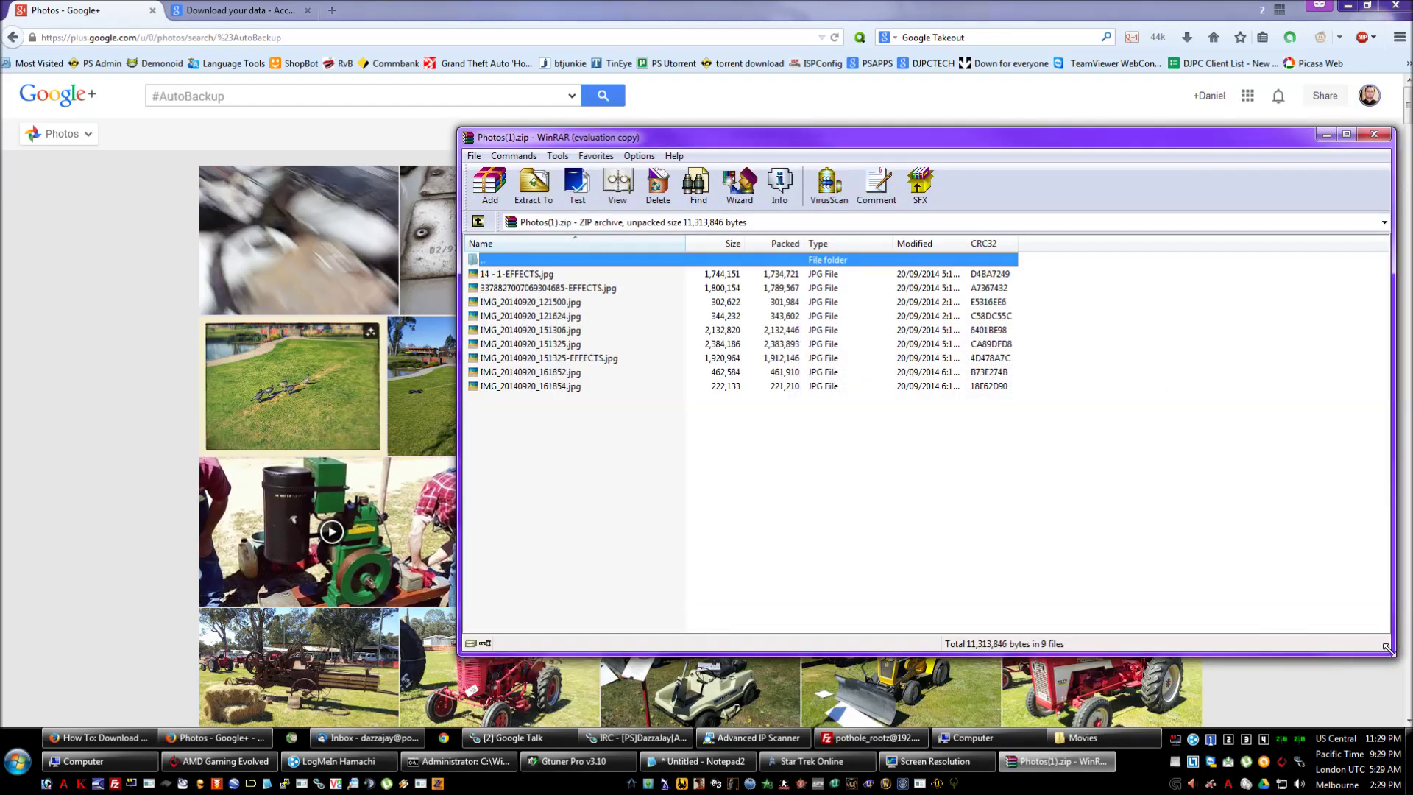
drag(1356, 631, 1107, 527)
drag(779, 139, 1021, 296)
Bring up the Computer window listing the drives from the taskbar
click(19, 762)
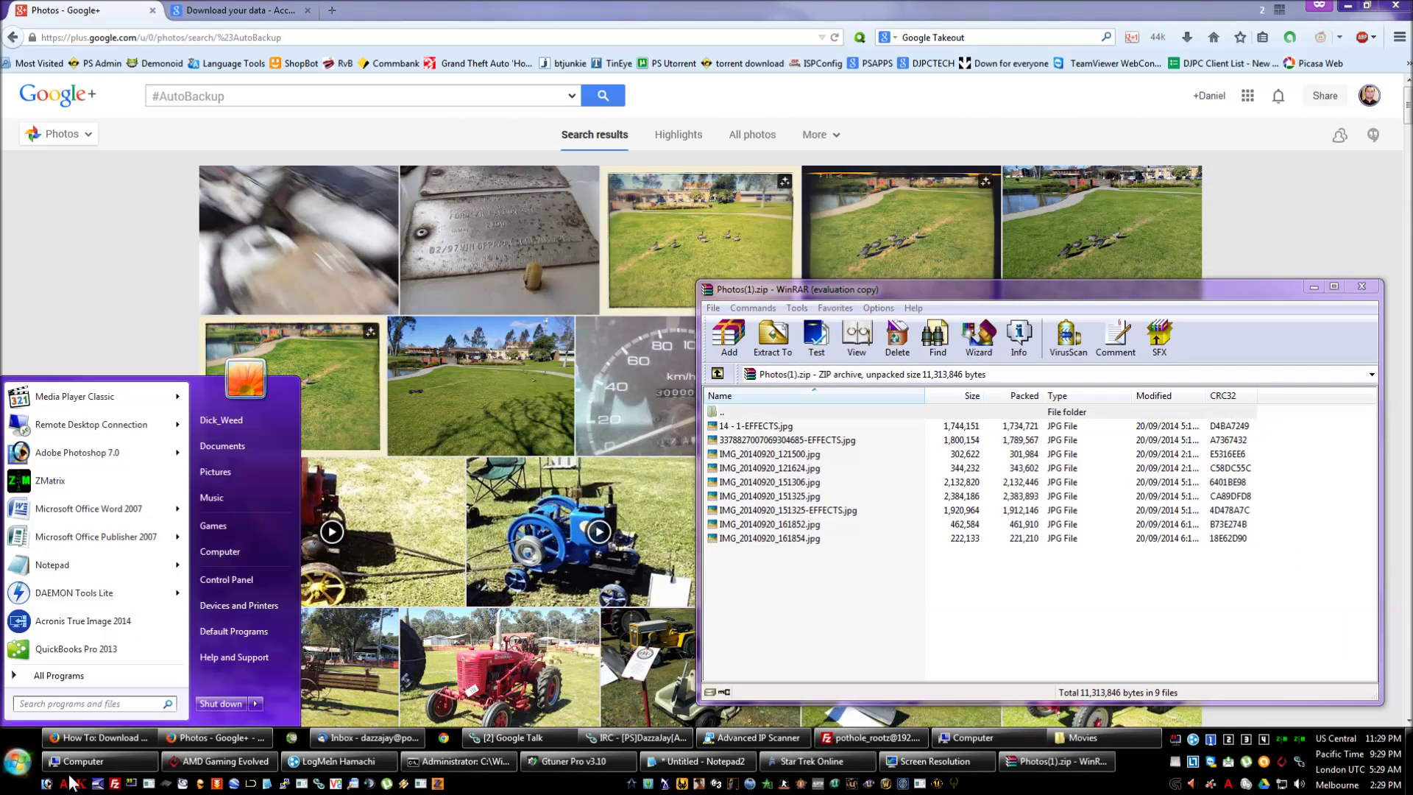
key(Escape)
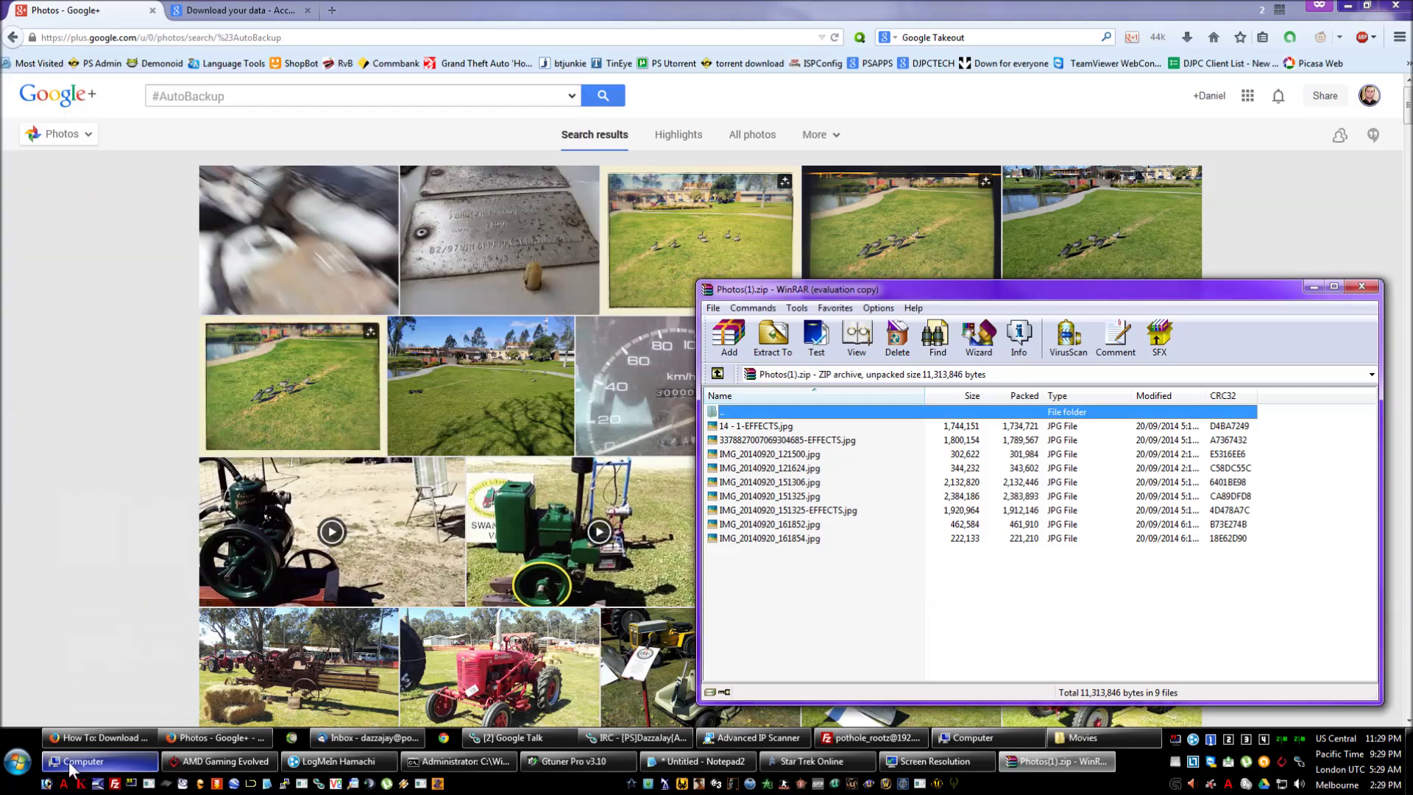
click(71, 762)
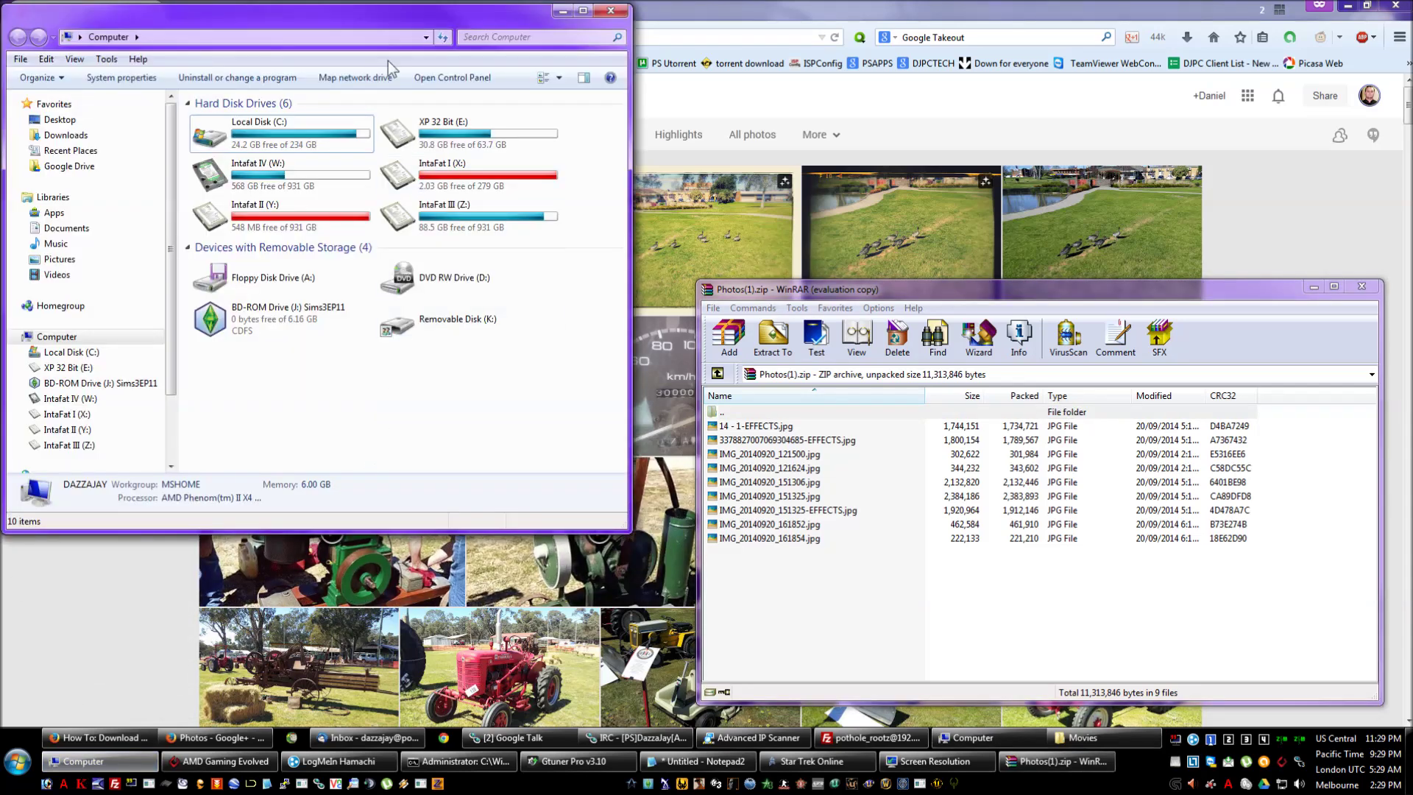
Try opening DVD RW Drive (D:) and Burn to disc, cancelling both since no disc is inserted
click(445, 283)
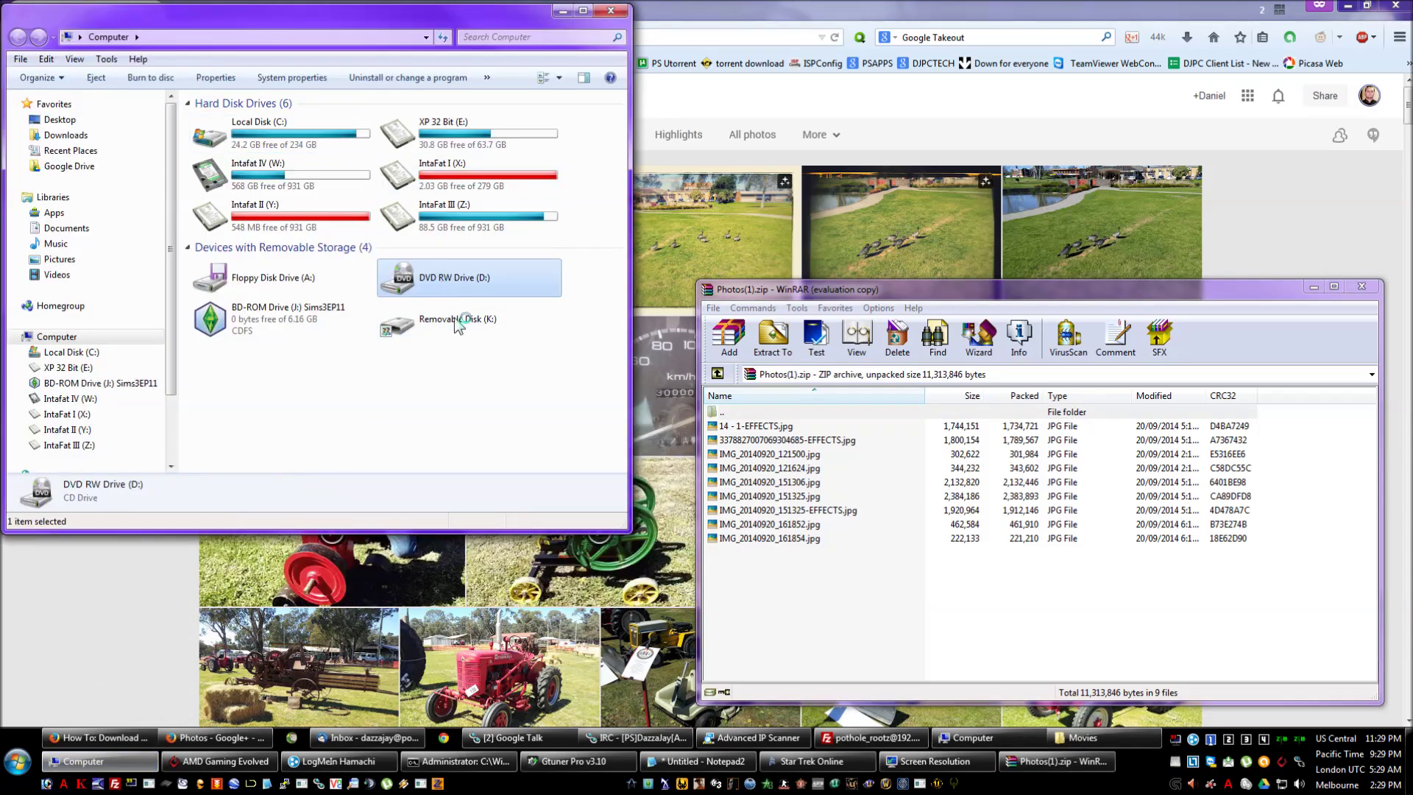
double_click(442, 328)
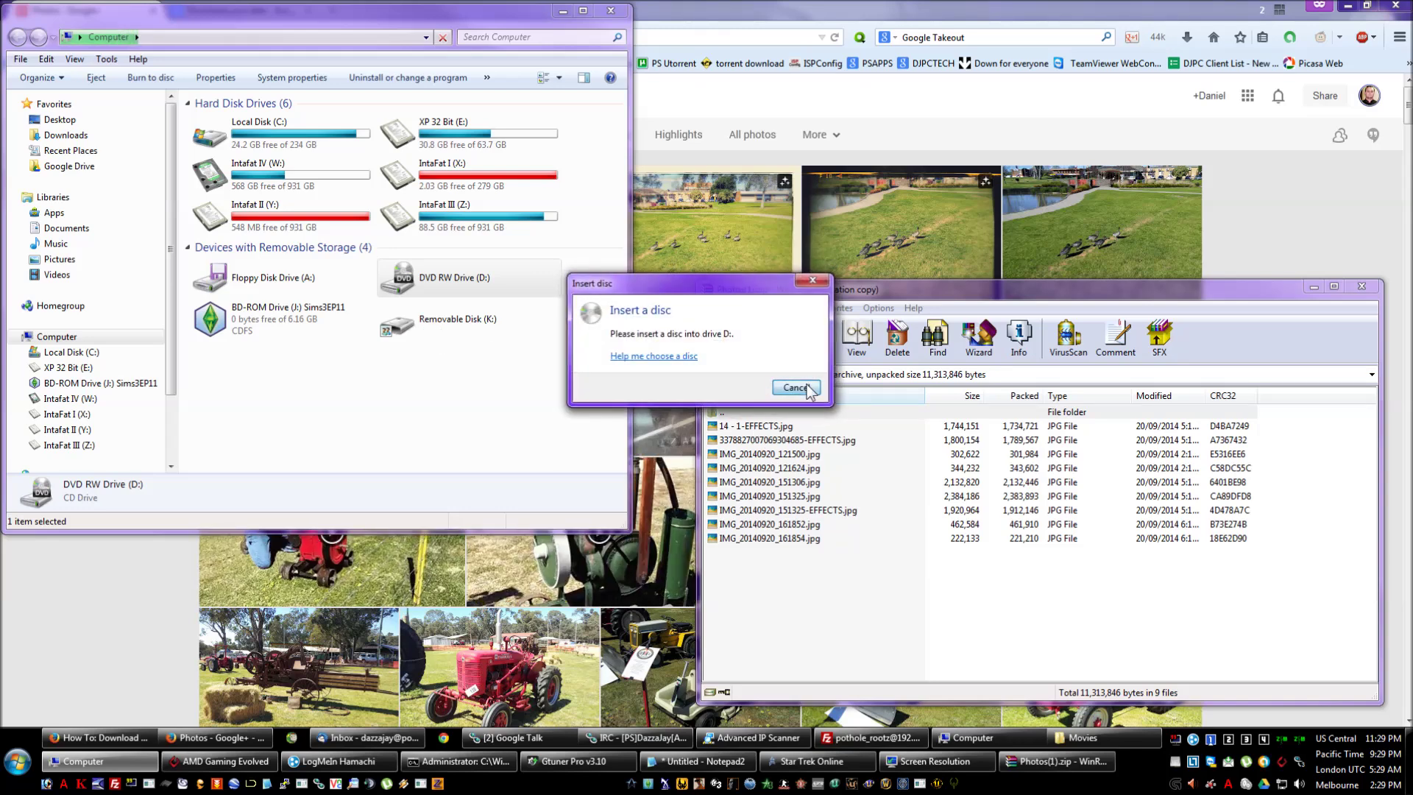
click(797, 387)
right_click(471, 286)
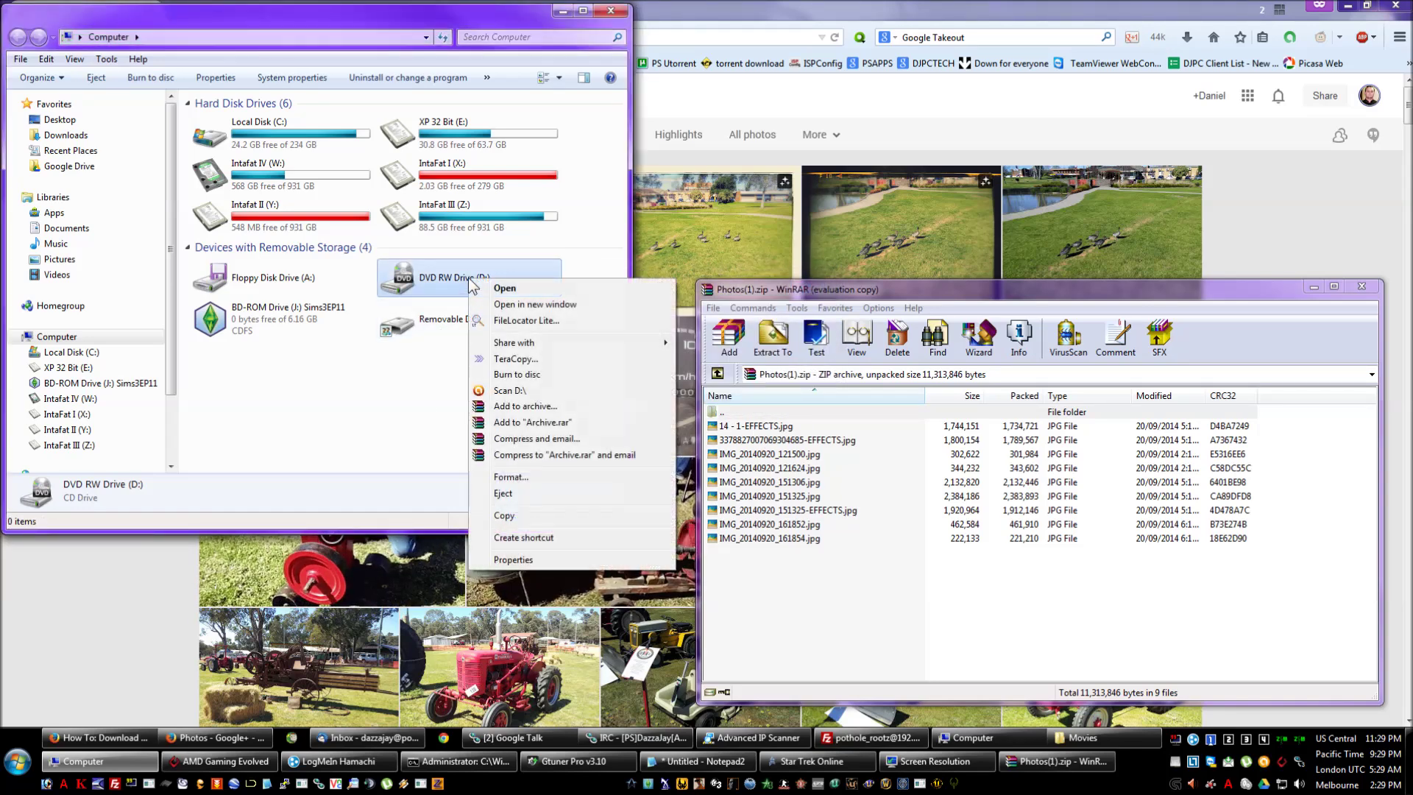
click(517, 374)
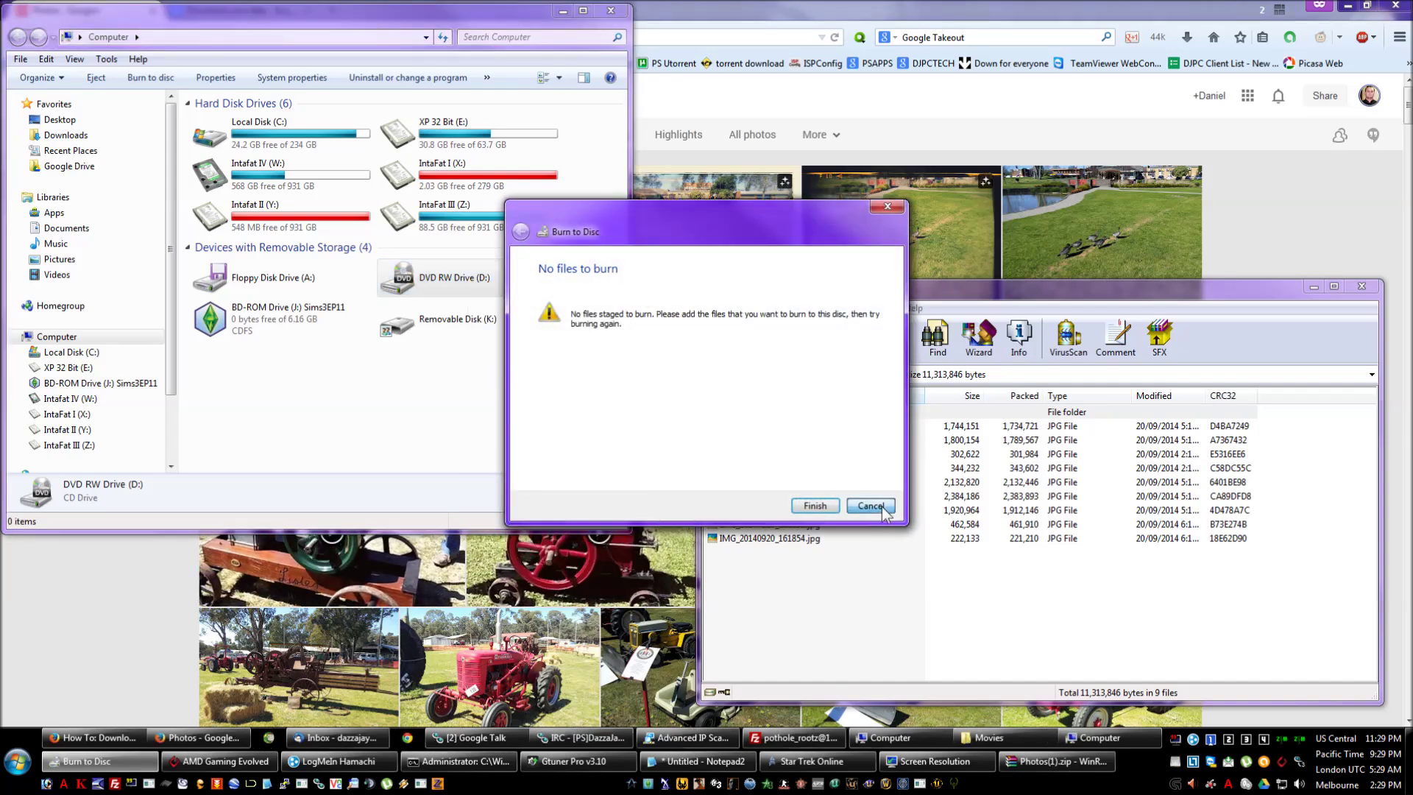
click(883, 508)
Select all nine photos in the archive, then pick IMG_20140920_151325.jpg
drag(863, 593, 785, 446)
click(343, 404)
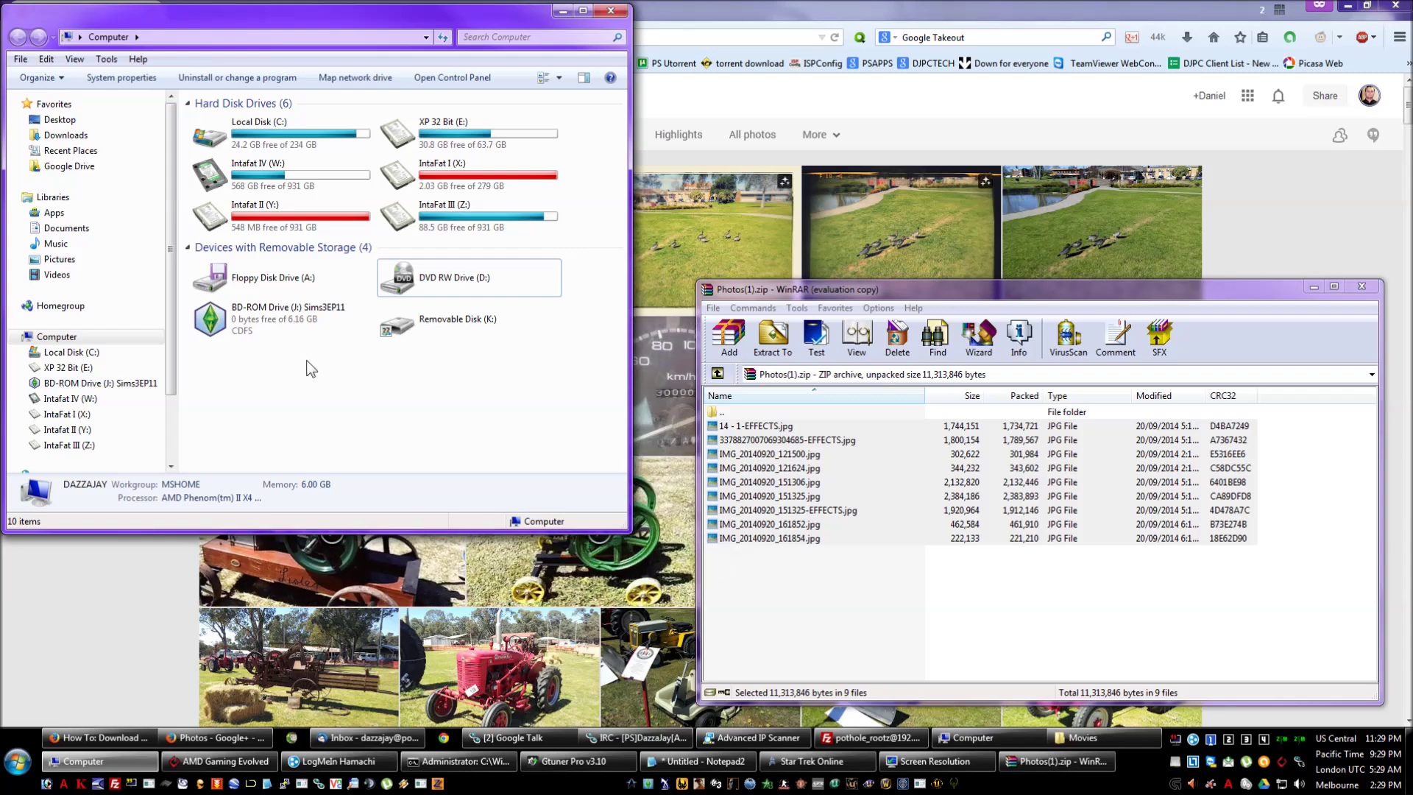
click(782, 635)
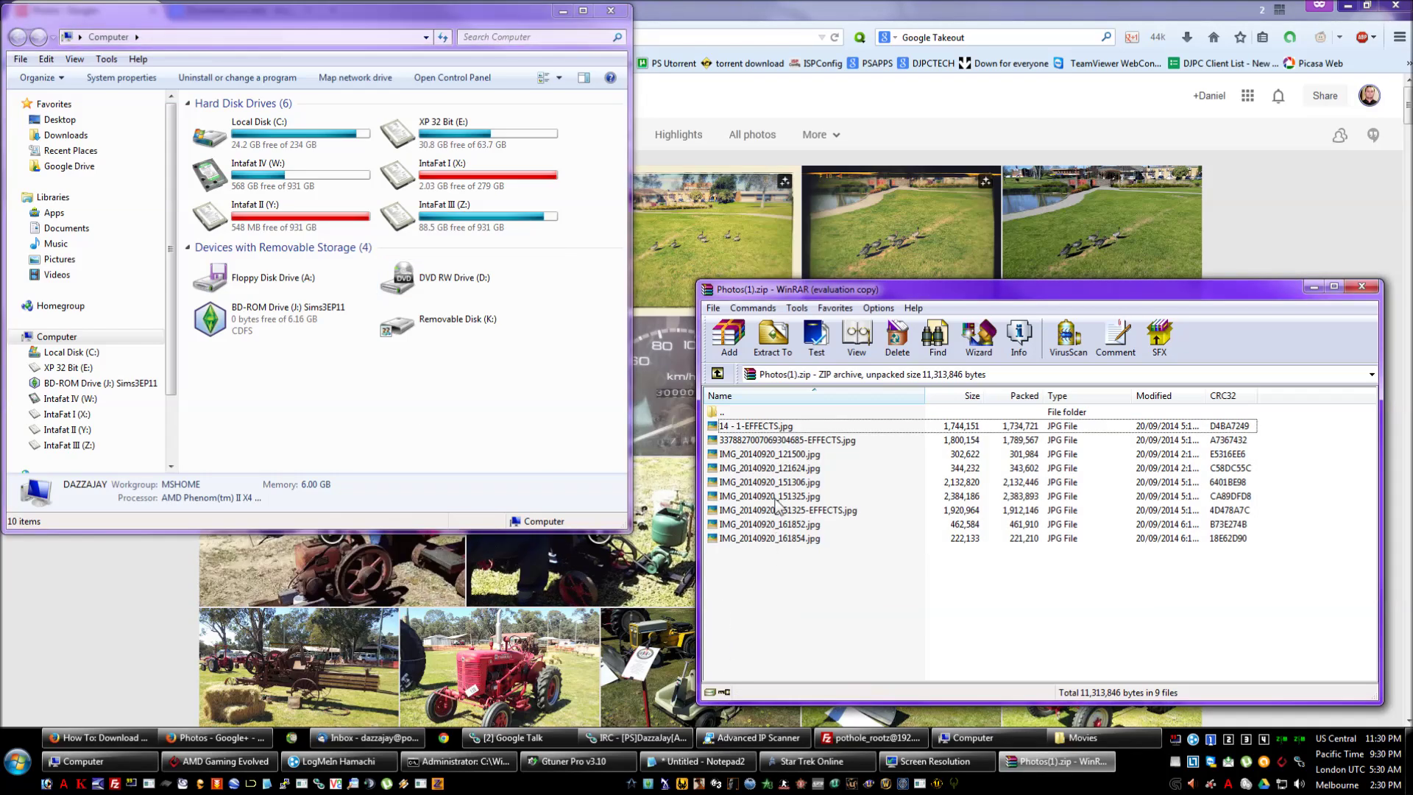
click(774, 498)
key(Return)
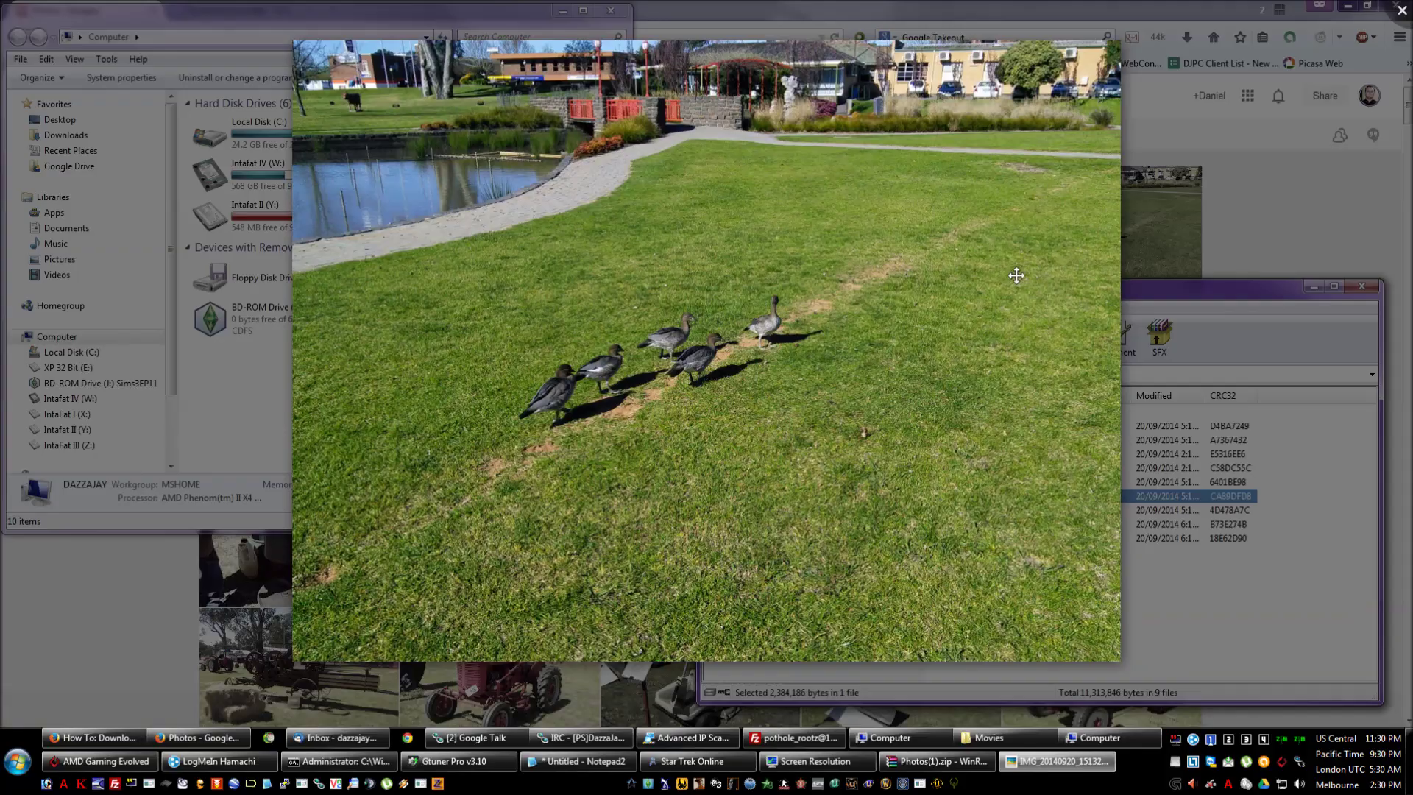
scroll(1341, 59, up, 3)
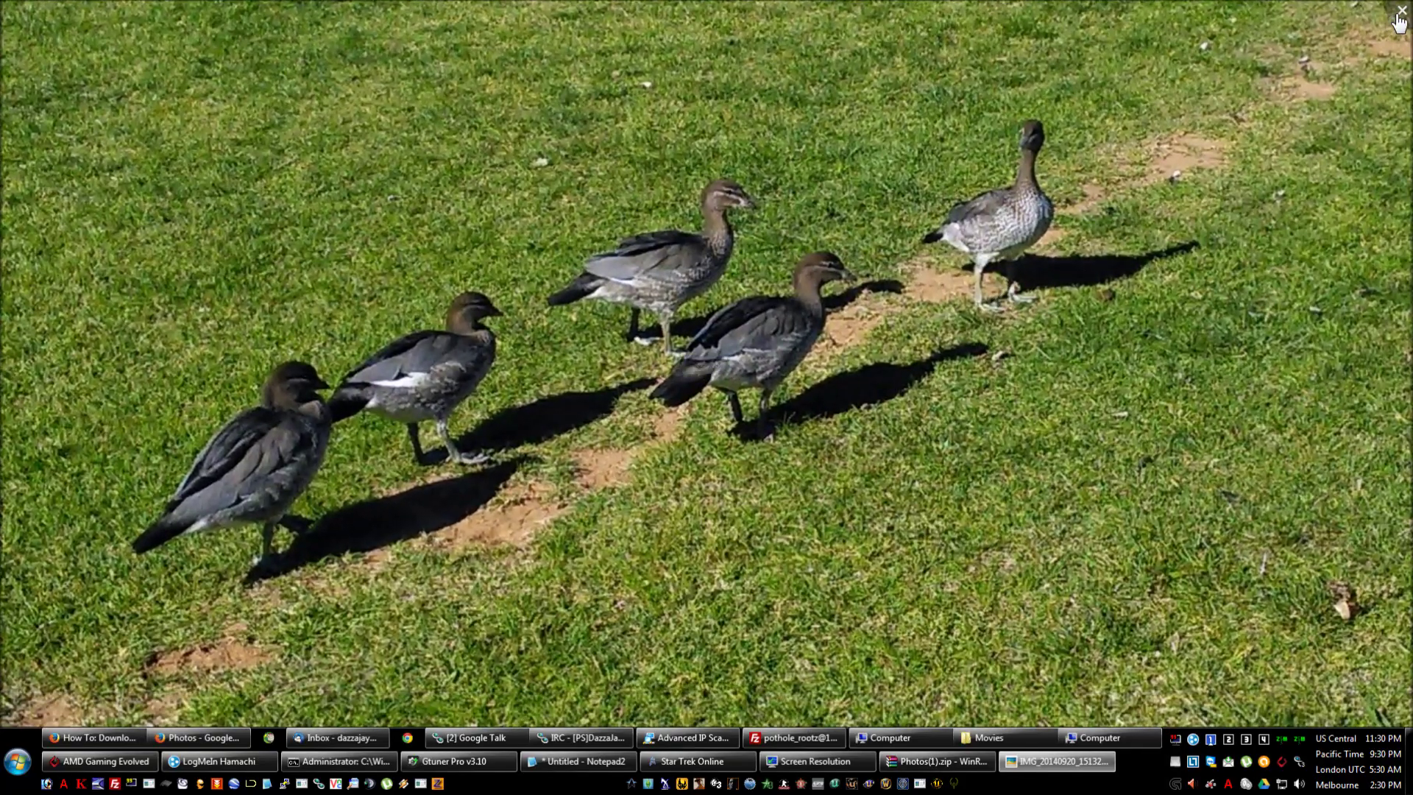
click(1401, 12)
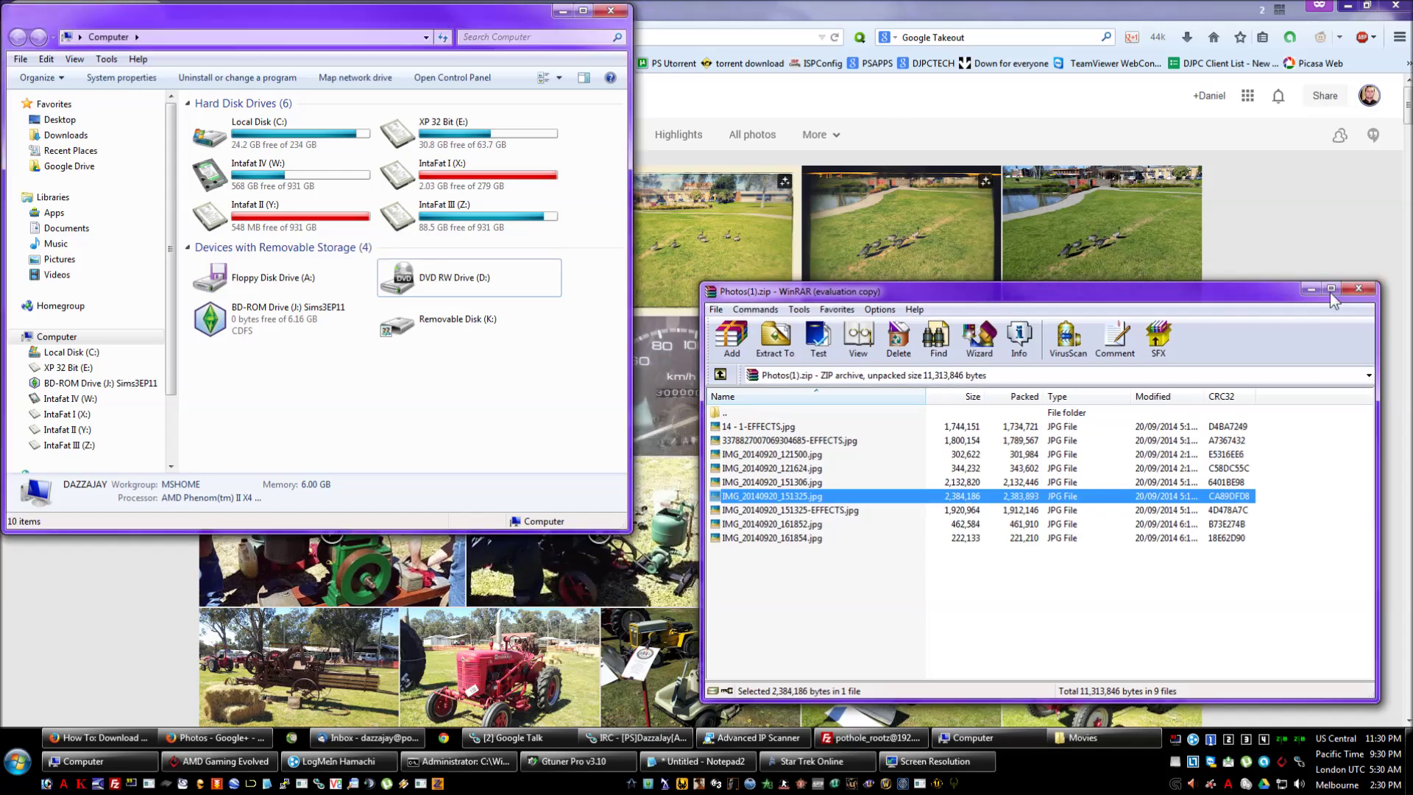
Close the WinRAR archive and the Computer window, returning to the #AutoBackup photo grid
click(1358, 287)
click(610, 11)
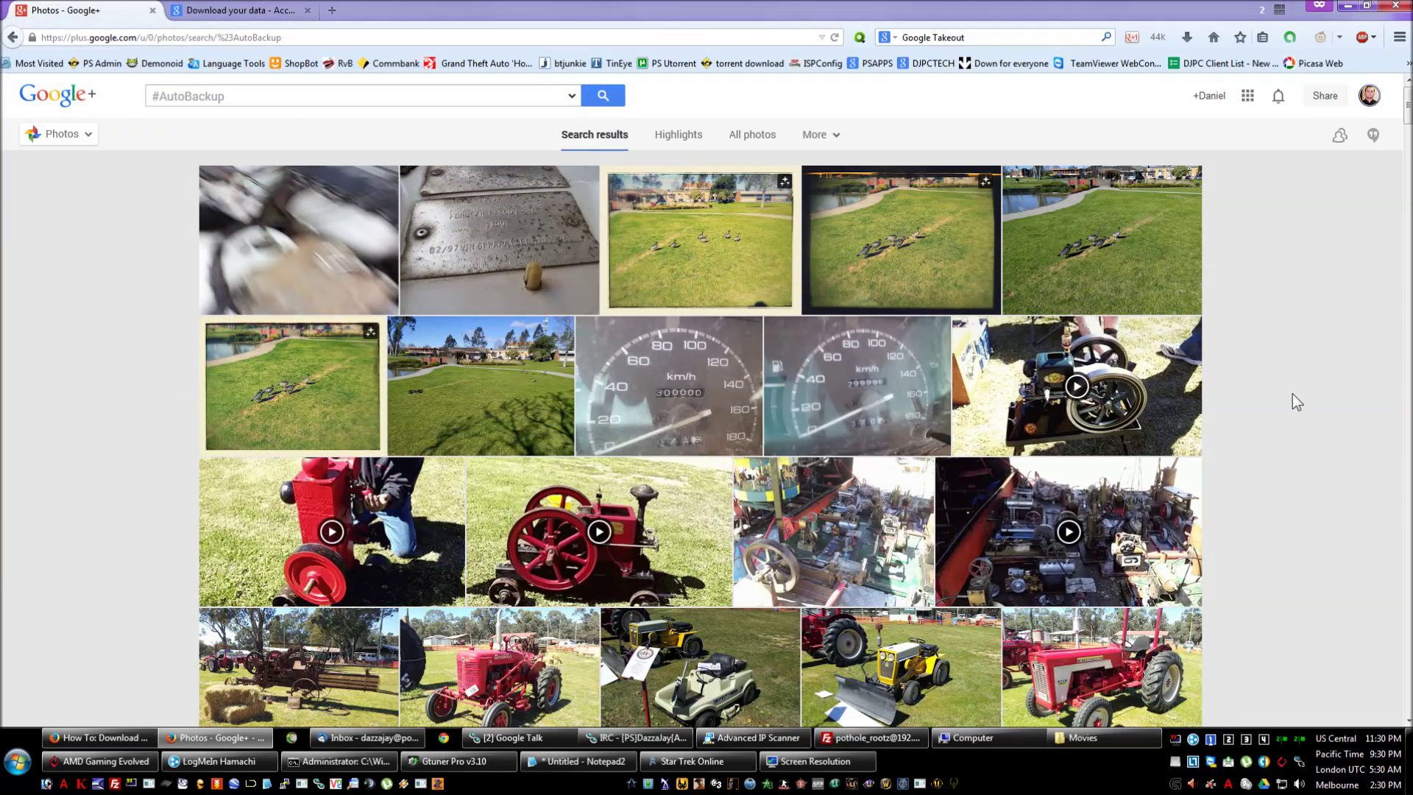